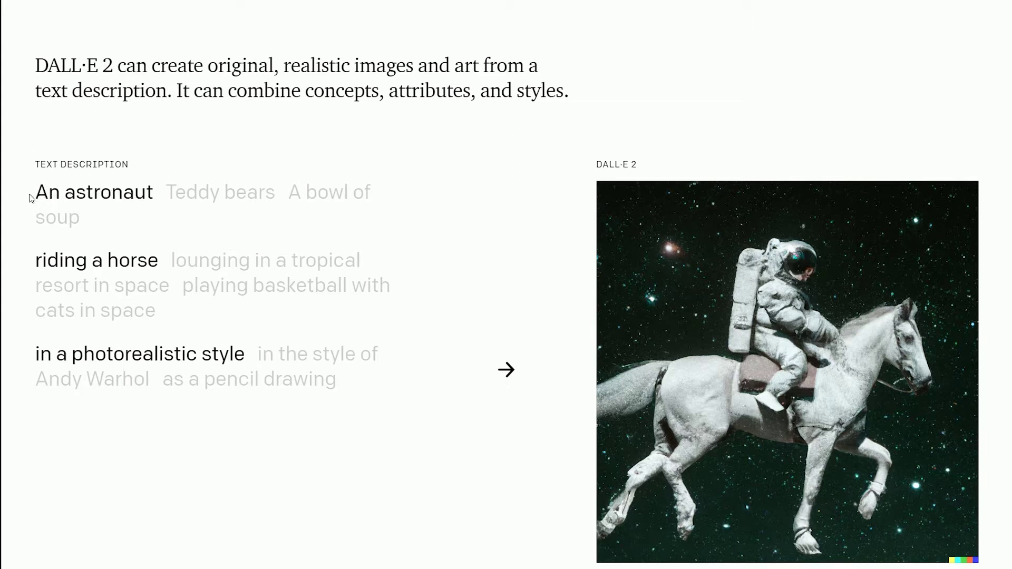
# Highlight the demo phrases 'An astronaut', 'riding a horse' and 'in a photorealistic style'.
pyautogui.moveTo(30, 198); pyautogui.dragTo(158, 195)
pyautogui.moveTo(24, 261); pyautogui.dragTo(158, 258)
pyautogui.moveTo(22, 356); pyautogui.dragTo(243, 358)
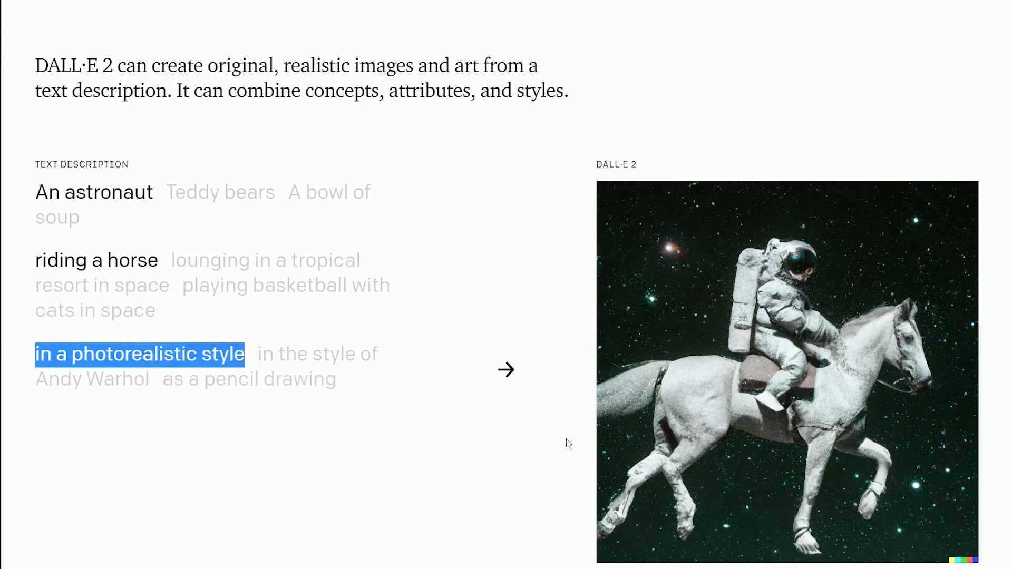
pyautogui.scroll(-3, 795, 325)
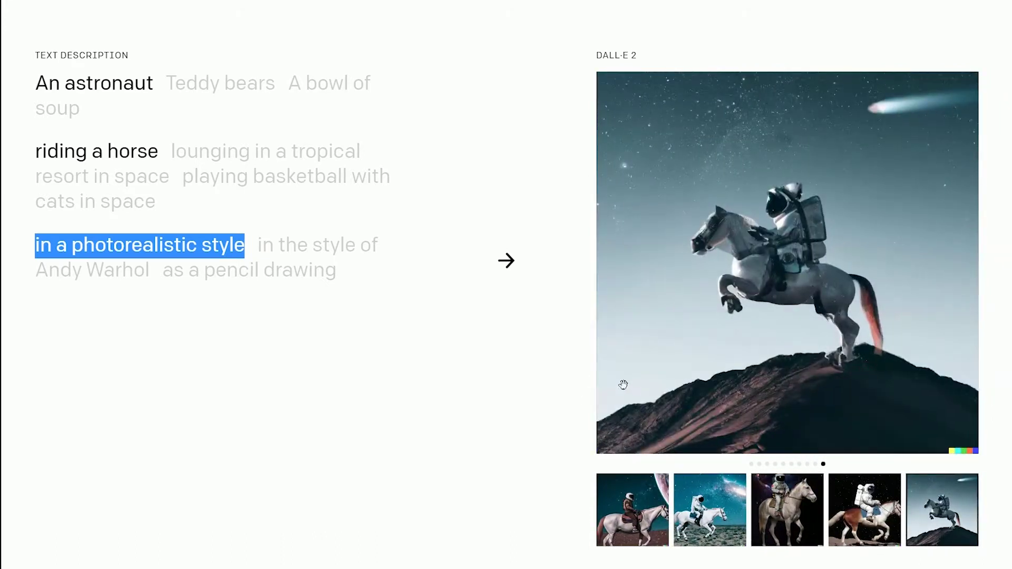
# Switch the demo to the Teddy bears prompt and page through its example images.
pyautogui.click(202, 92)
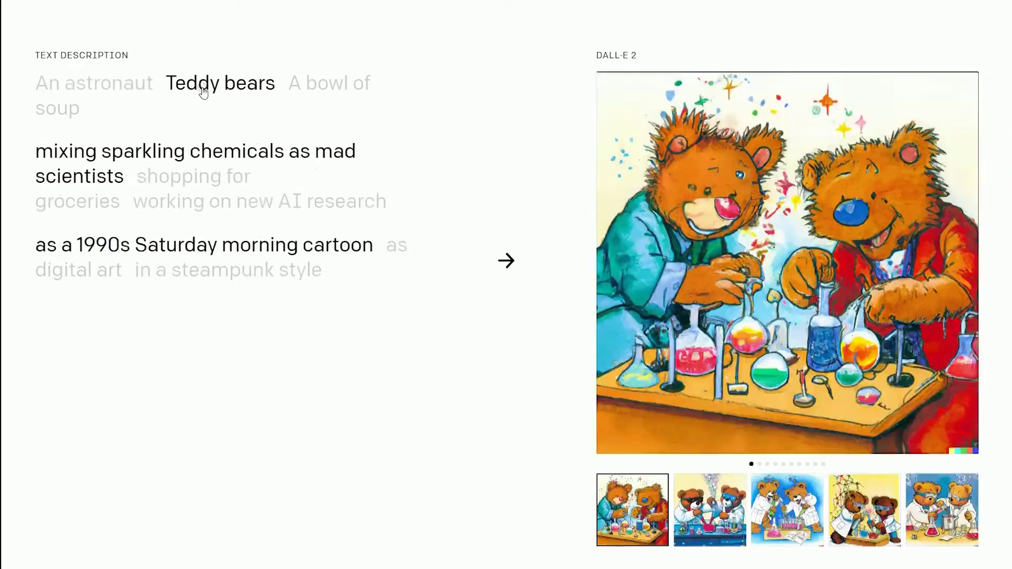
pyautogui.click(316, 163)
pyautogui.click(873, 330)
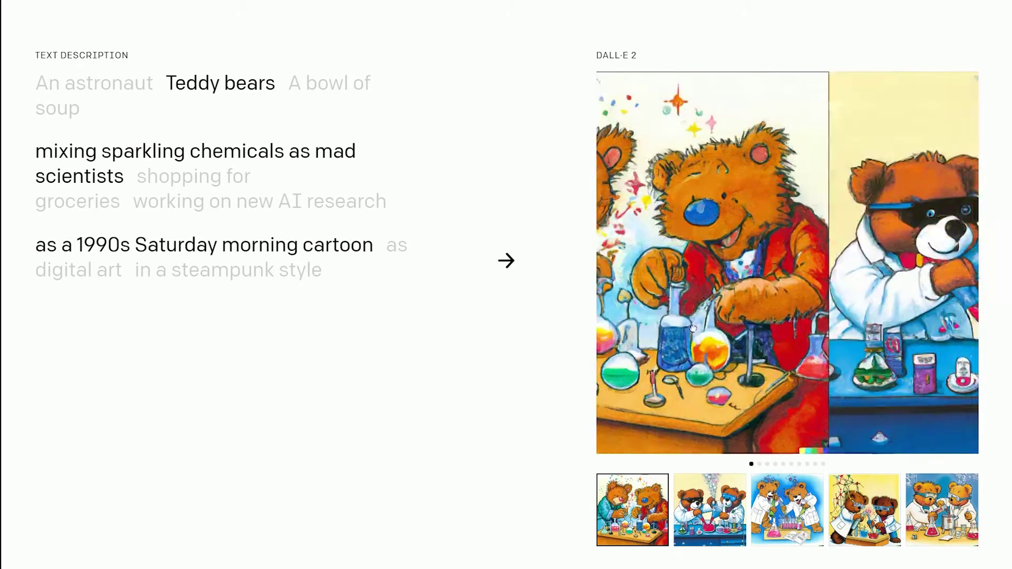
pyautogui.click(792, 361)
pyautogui.click(792, 361)
pyautogui.click(793, 361)
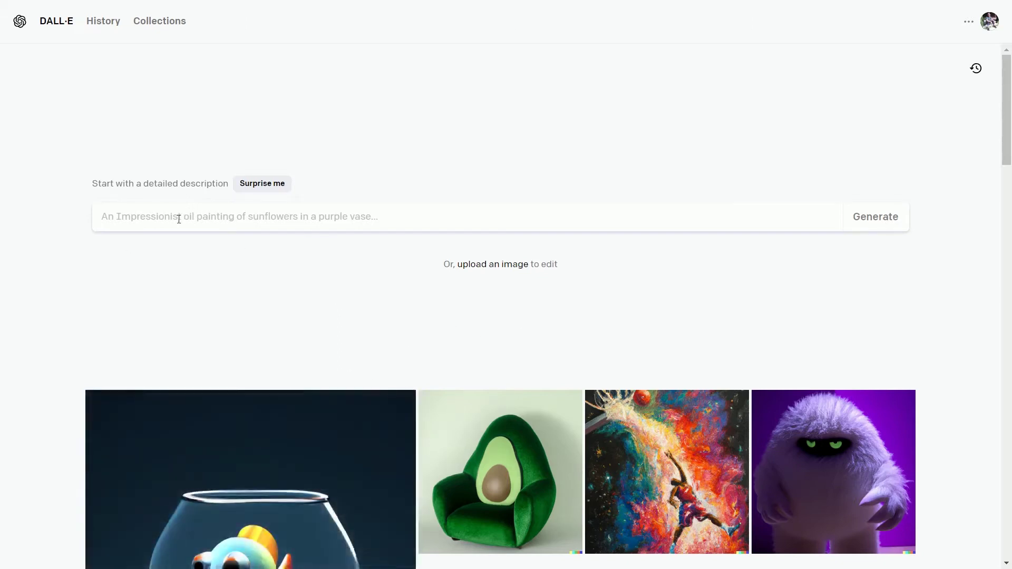
# Generate images for 'An armchair in the shape of pineapple' and hide the Recent sidebar.
pyautogui.click(179, 218)
pyautogui.write('An armchair in the shap')
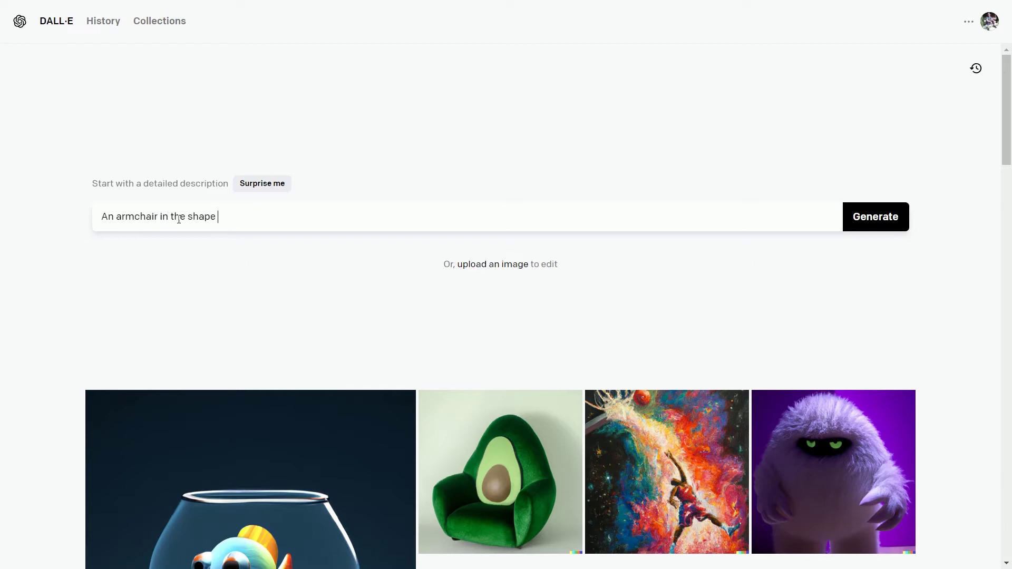
pyautogui.write('eapple')
pyautogui.click(874, 217)
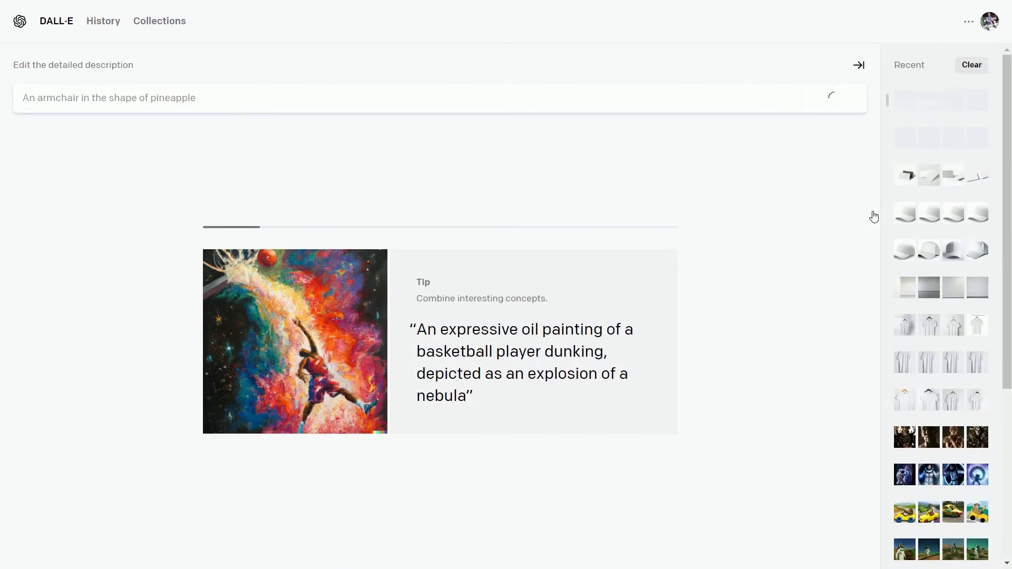
pyautogui.click(857, 67)
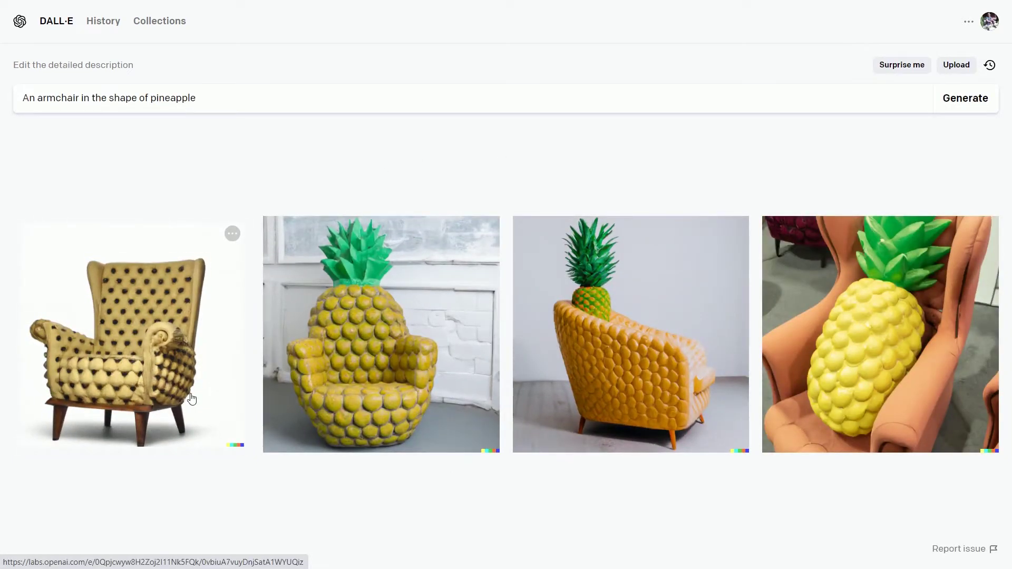
# Preview the second armchair image, then append 'inside a restaurant' to the prompt and regenerate.
pyautogui.click(397, 390)
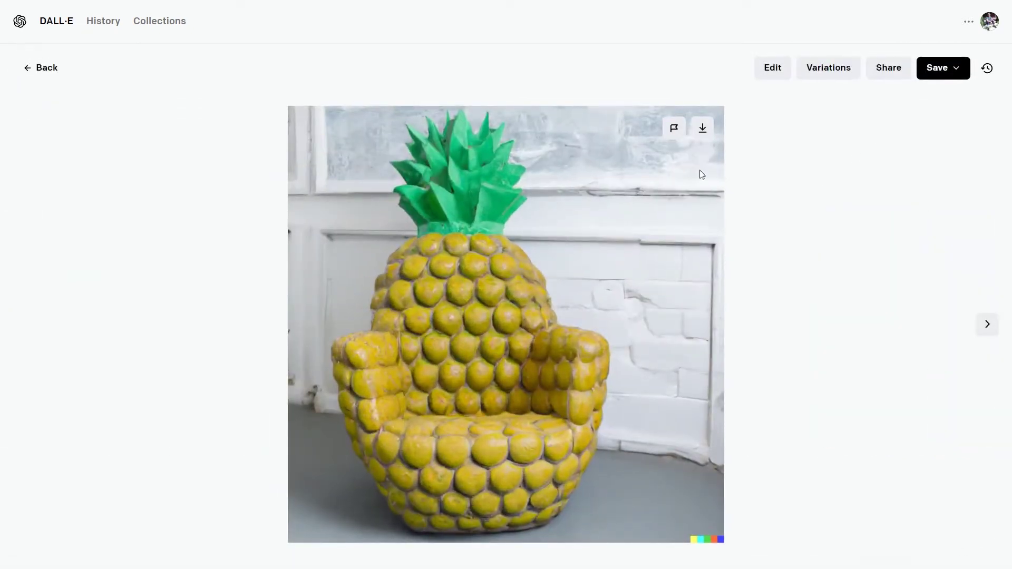
pyautogui.click(46, 68)
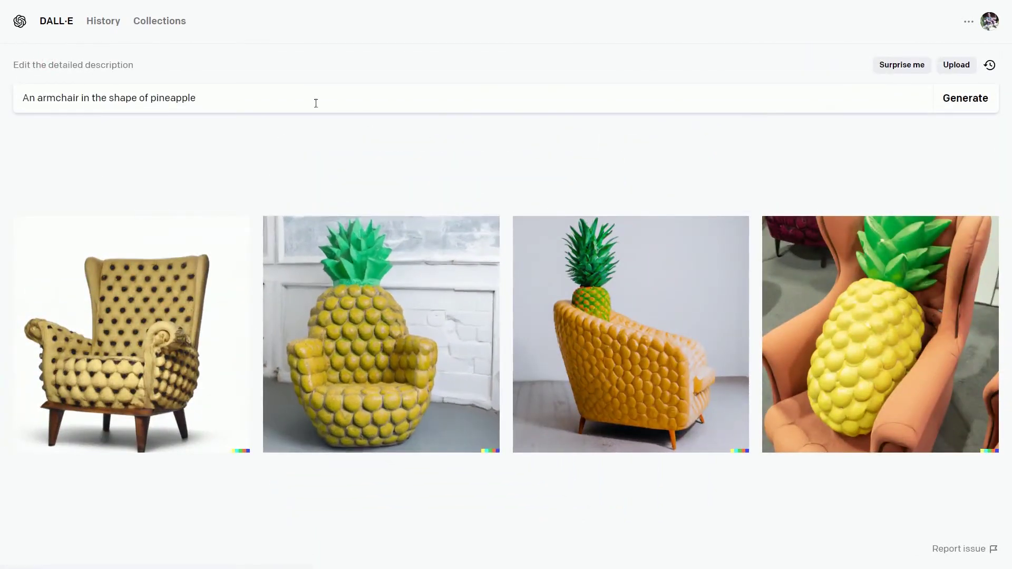
pyautogui.click(258, 100)
pyautogui.write('inside a re')
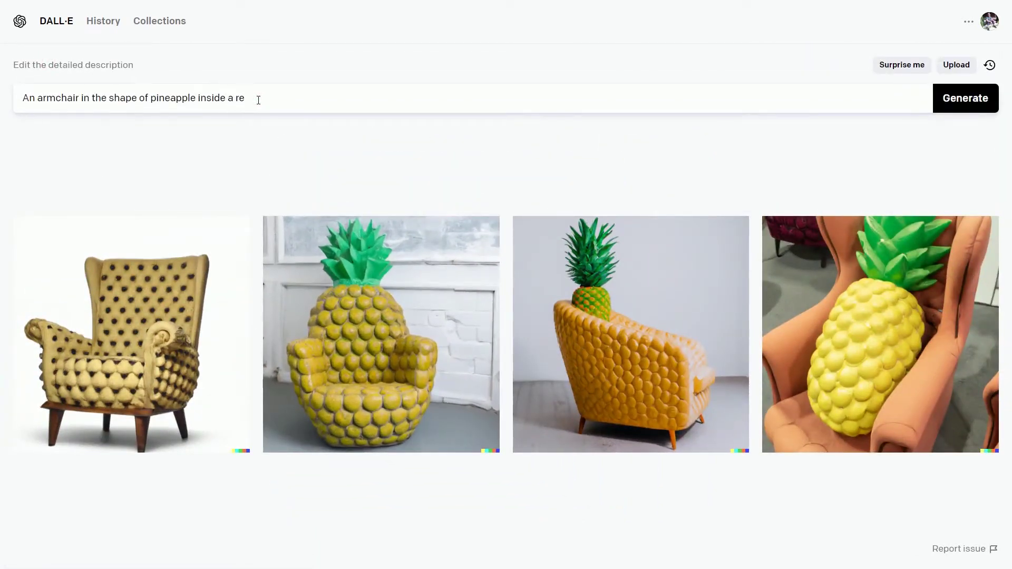
pyautogui.write('staurant')
pyautogui.click(966, 100)
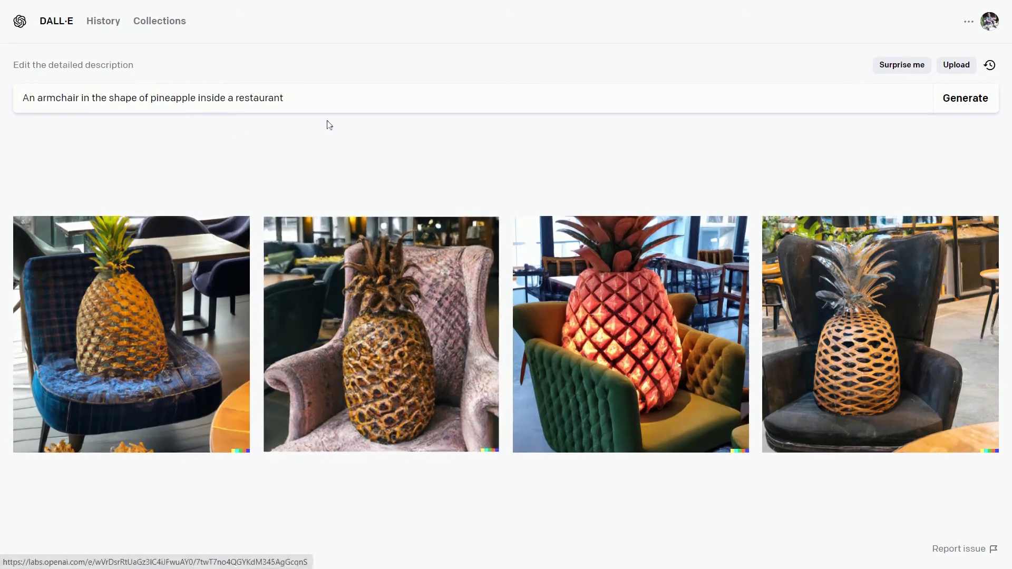
# Replace the prompt with 'lion, tiger, dog are sitting in the jungle eating pizza' and generate.
pyautogui.hotkey('ctrl', 'a')
pyautogui.write('lion')
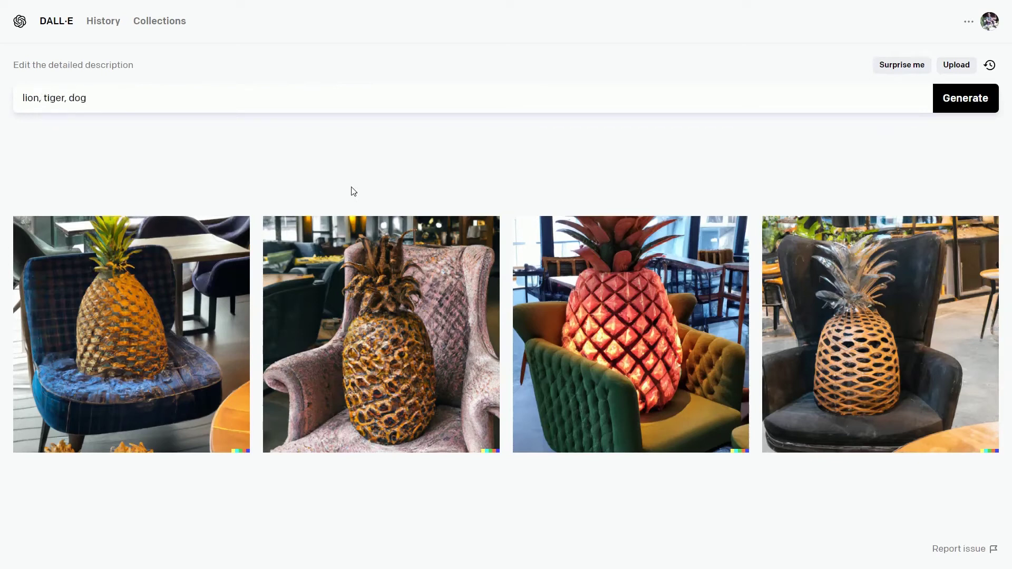
pyautogui.press('BackSpace')
pyautogui.press('BackSpace')
pyautogui.press('BackSpace')
pyautogui.press('BackSpace')
pyautogui.write('ngle eas')
pyautogui.press('BackSpace')
pyautogui.write('ting pizza')
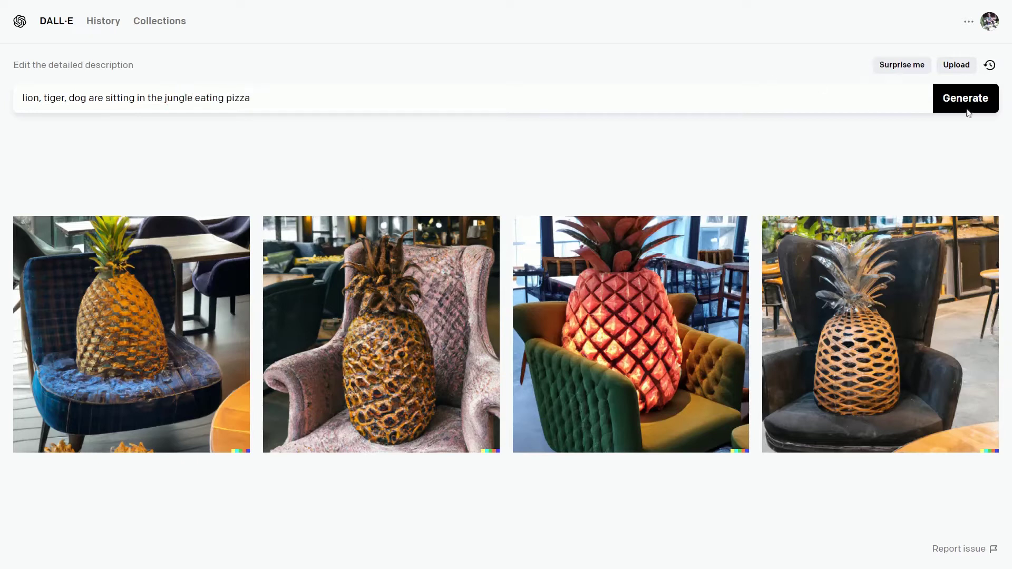
pyautogui.click(970, 104)
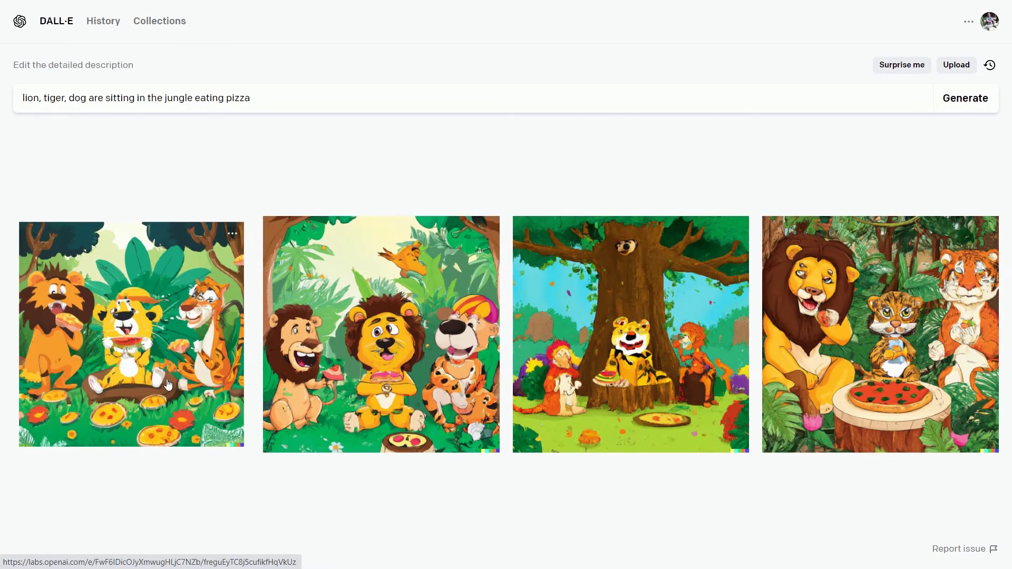
# Open the first jungle image and page through to the fourth.
pyautogui.click(160, 373)
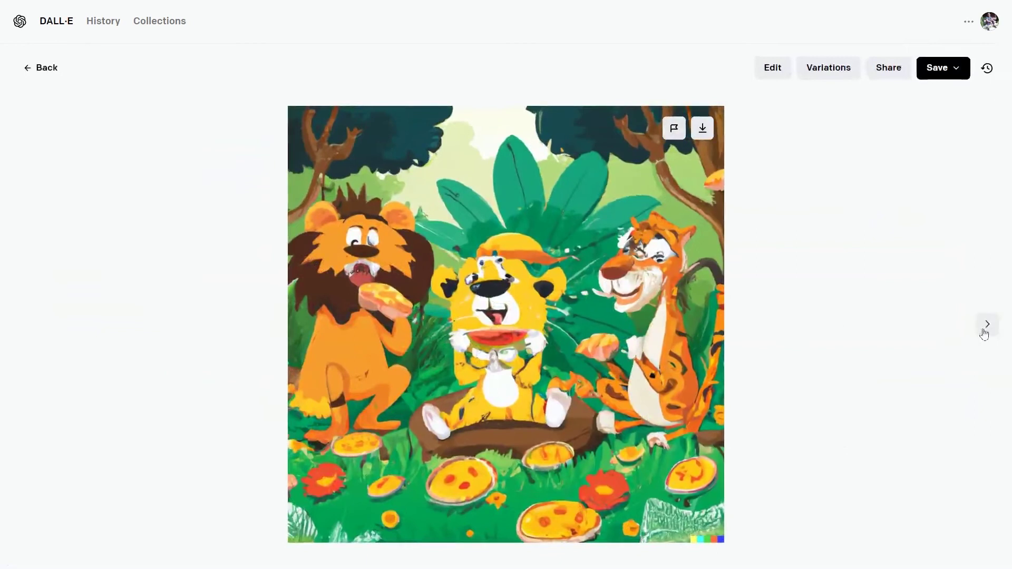
pyautogui.click(989, 326)
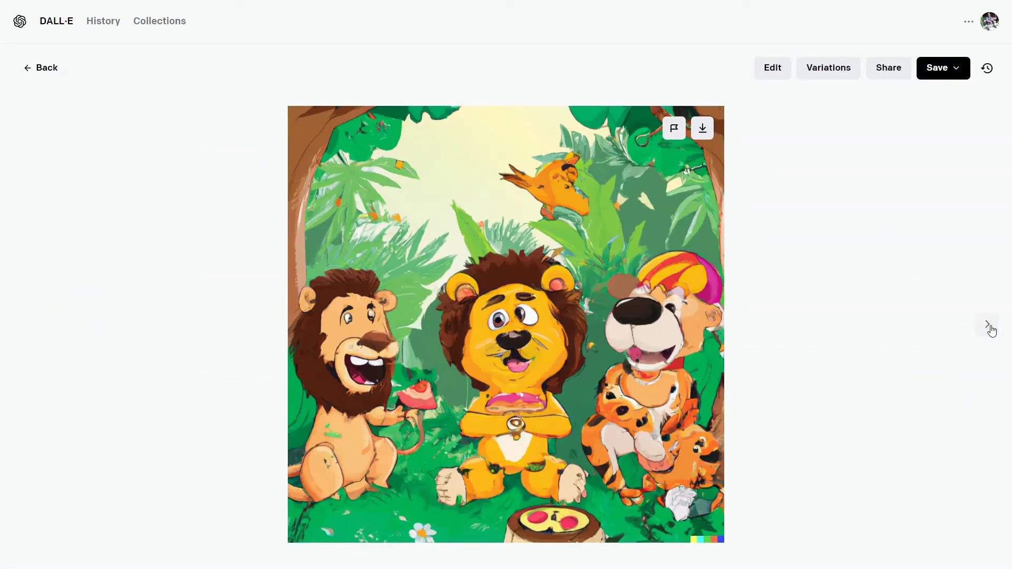
pyautogui.click(988, 325)
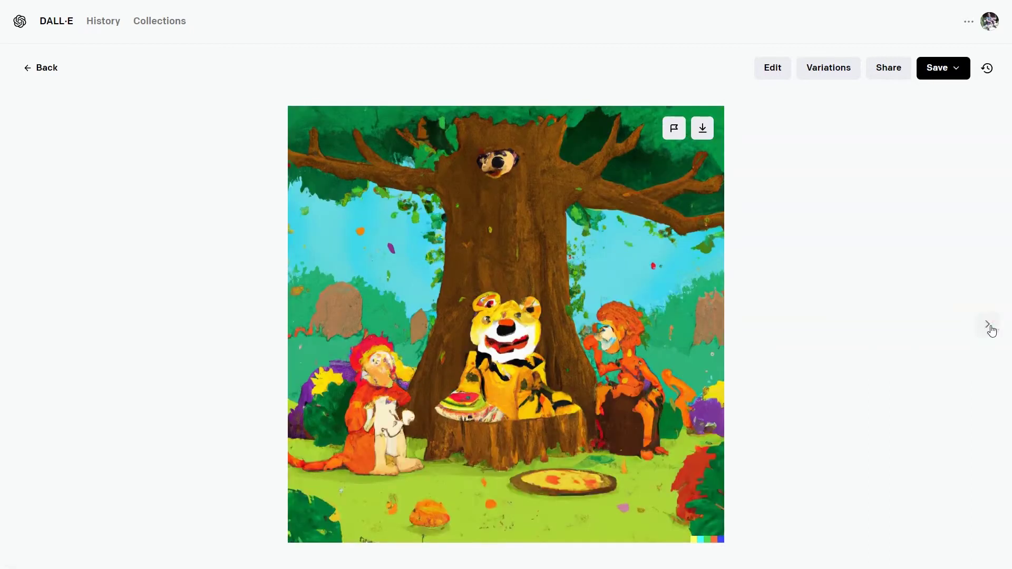
pyautogui.click(995, 331)
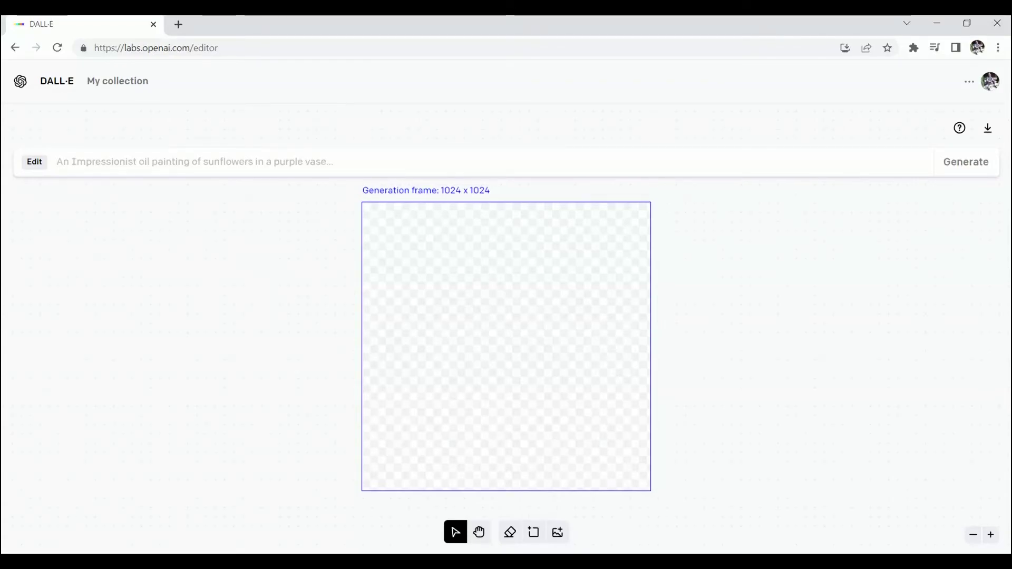
# Upload pexels-photo-9044087 from the Desktop into the editor canvas.
pyautogui.click(558, 533)
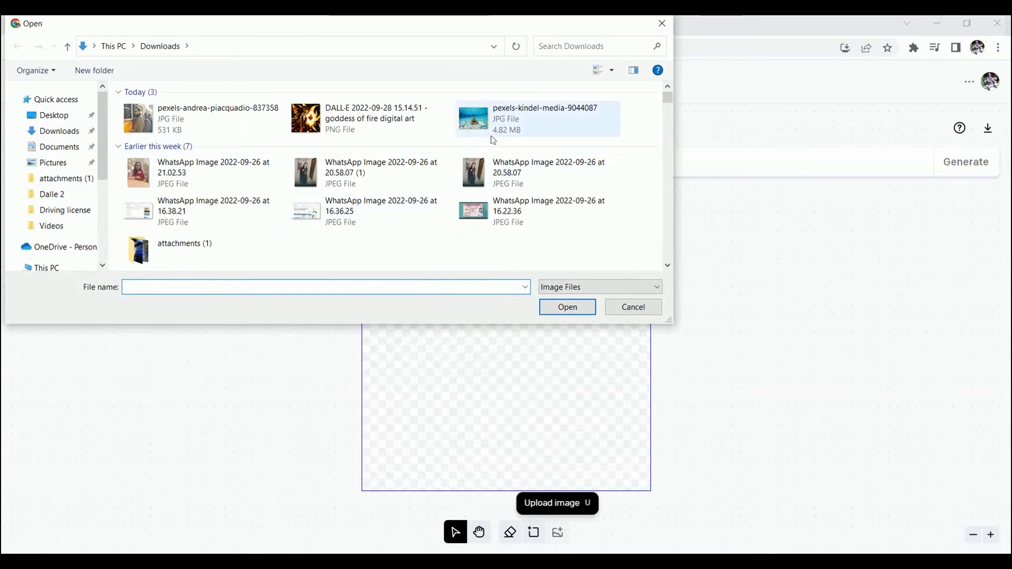
pyautogui.click(73, 120)
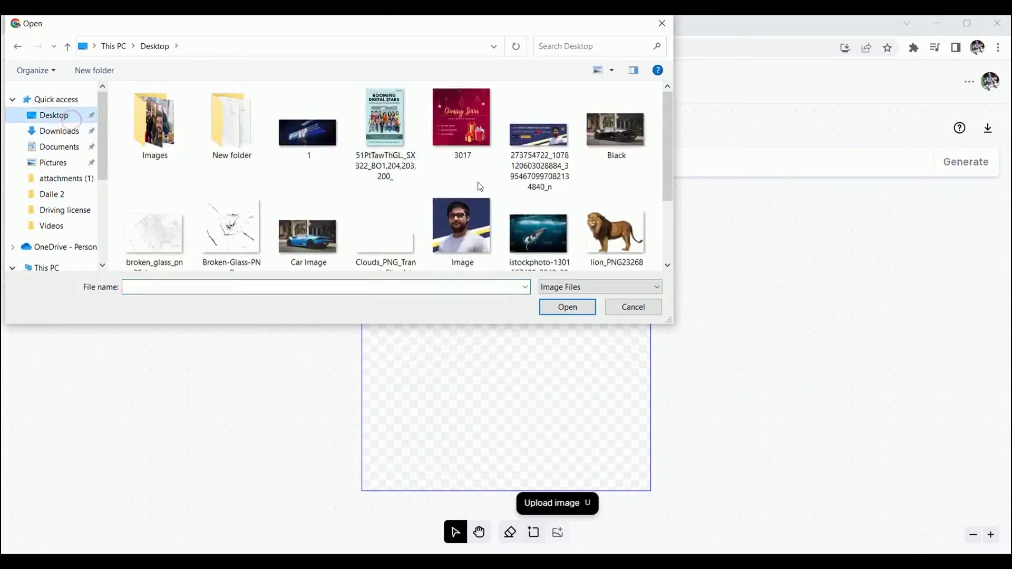
pyautogui.scroll(-1, 478, 181)
pyautogui.scroll(-2, 478, 181)
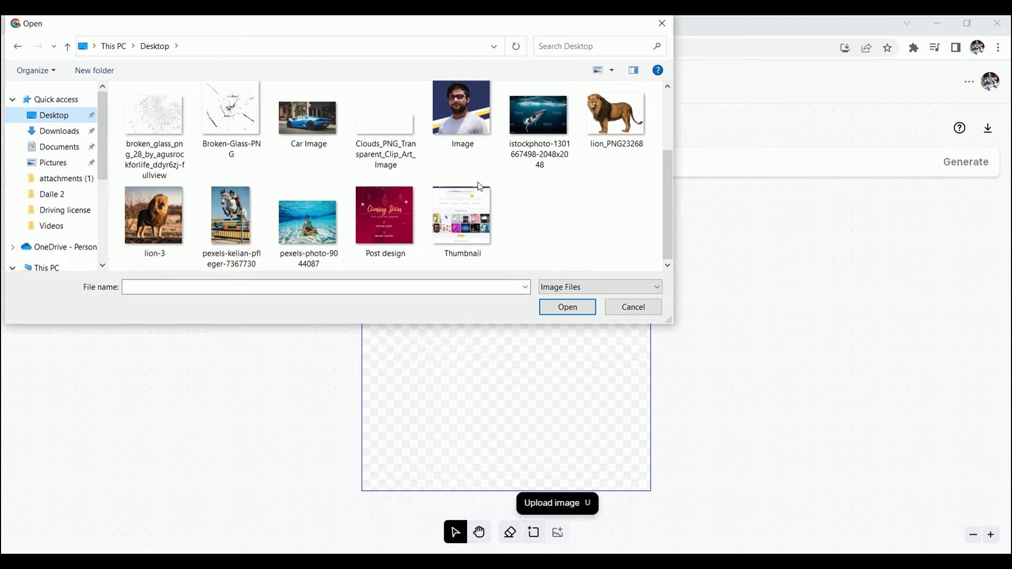
pyautogui.click(313, 226)
pyautogui.click(585, 310)
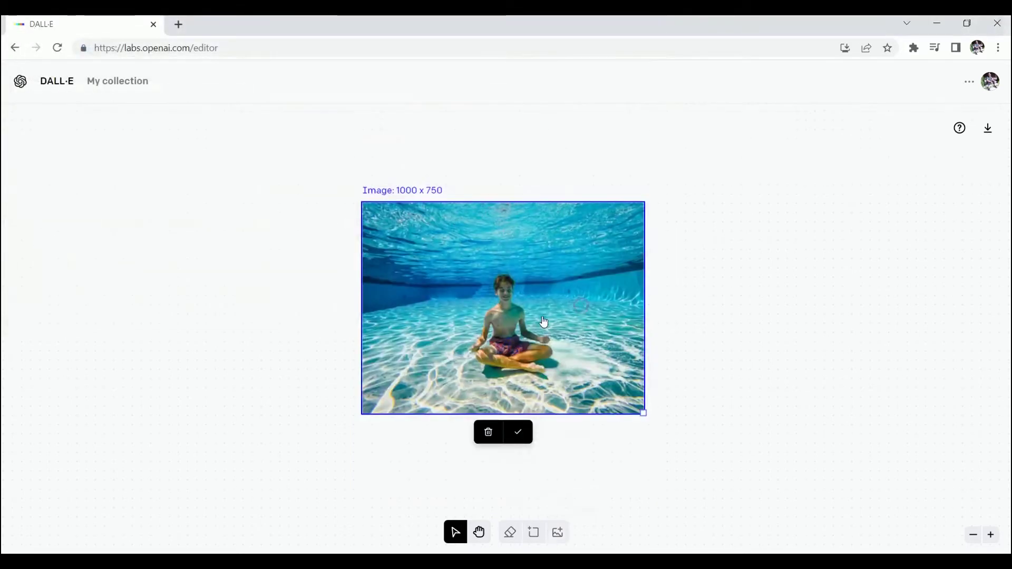
# Place the pool photo in the generation frame and erase its lower-left area.
pyautogui.click(518, 432)
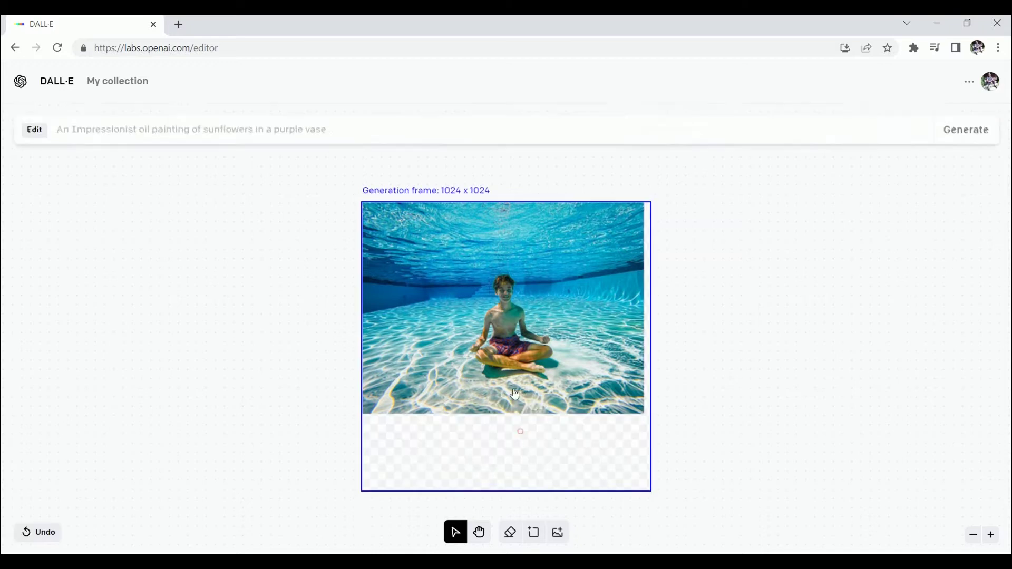
pyautogui.click(510, 533)
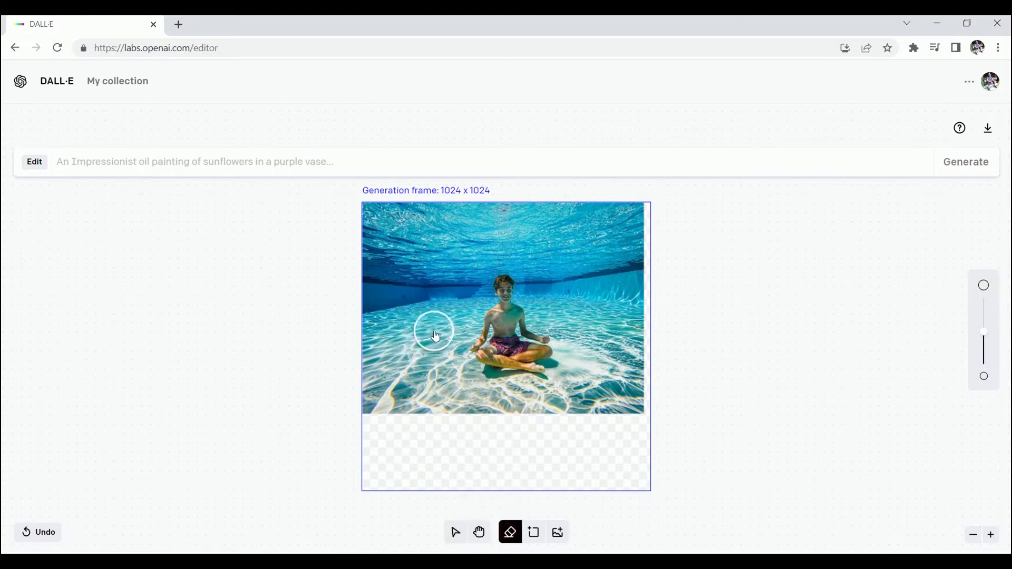
pyautogui.moveTo(431, 330)
pyautogui.mouseDown()
pyautogui.moveTo(412, 359)
pyautogui.moveTo(441, 402)
pyautogui.moveTo(416, 339)
pyautogui.moveTo(440, 328)
pyautogui.moveTo(438, 396)
pyautogui.moveTo(449, 308)
pyautogui.moveTo(445, 393)
pyautogui.moveTo(385, 390)
pyautogui.moveTo(391, 343)
pyautogui.moveTo(409, 333)
pyautogui.moveTo(464, 407)
pyautogui.moveTo(445, 369)
pyautogui.moveTo(453, 404)
pyautogui.moveTo(436, 322)
pyautogui.moveTo(385, 353)
pyautogui.moveTo(391, 420)
pyautogui.moveTo(470, 351)
pyautogui.mouseUp()
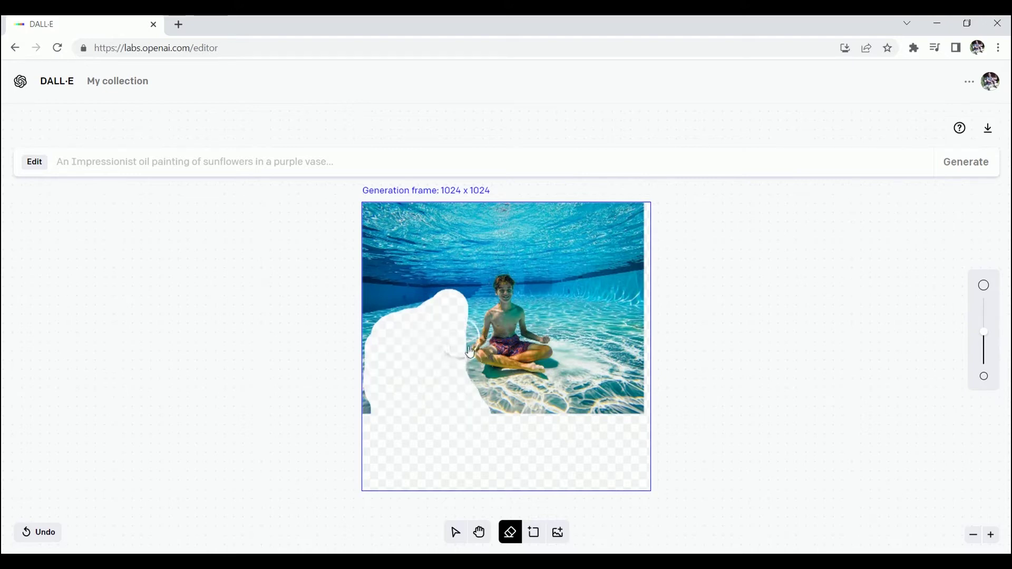
# Generate the erased area with the prompt 'Lion sitting inside the pool with a boy'.
pyautogui.click(227, 163)
pyautogui.write('Lion')
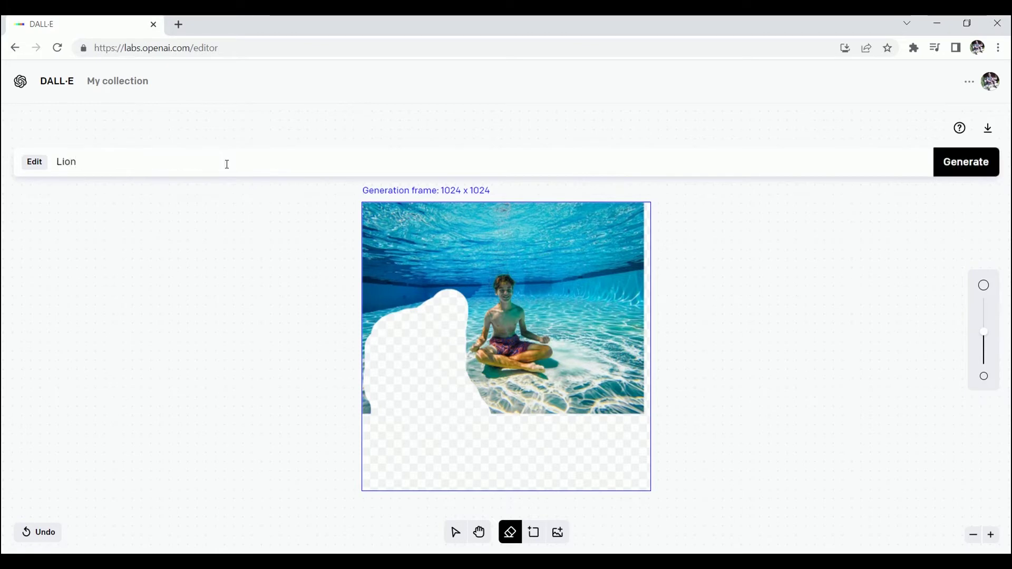
pyautogui.write(' sitti')
pyautogui.press('BackSpace')
pyautogui.press('BackSpace')
pyautogui.press('BackSpace')
pyautogui.write('itting inside the pool with a boy')
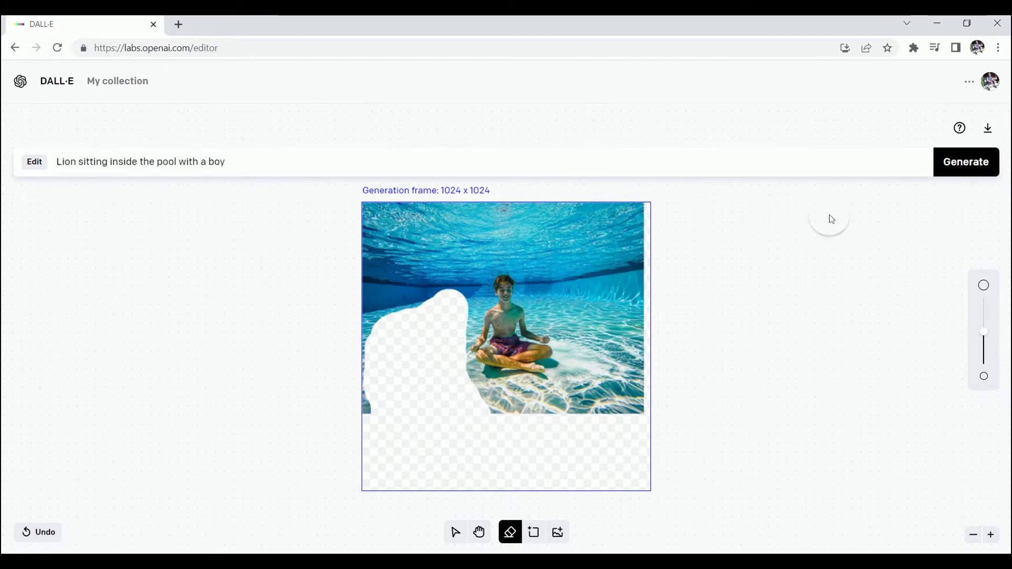
pyautogui.press('Return')
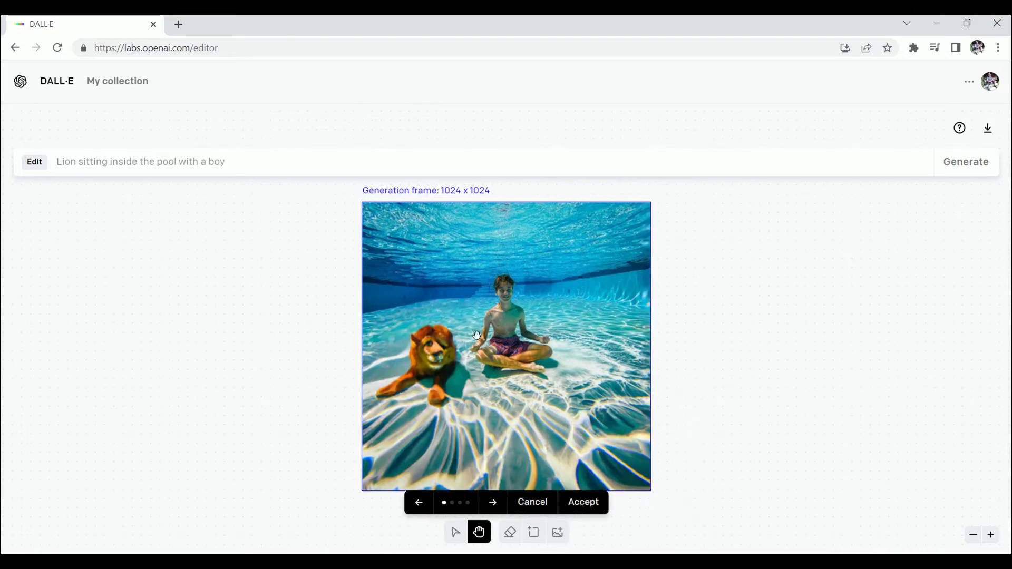
# Compare the four lion variants, zoom in, and accept the third with the golden lion.
pyautogui.click(494, 507)
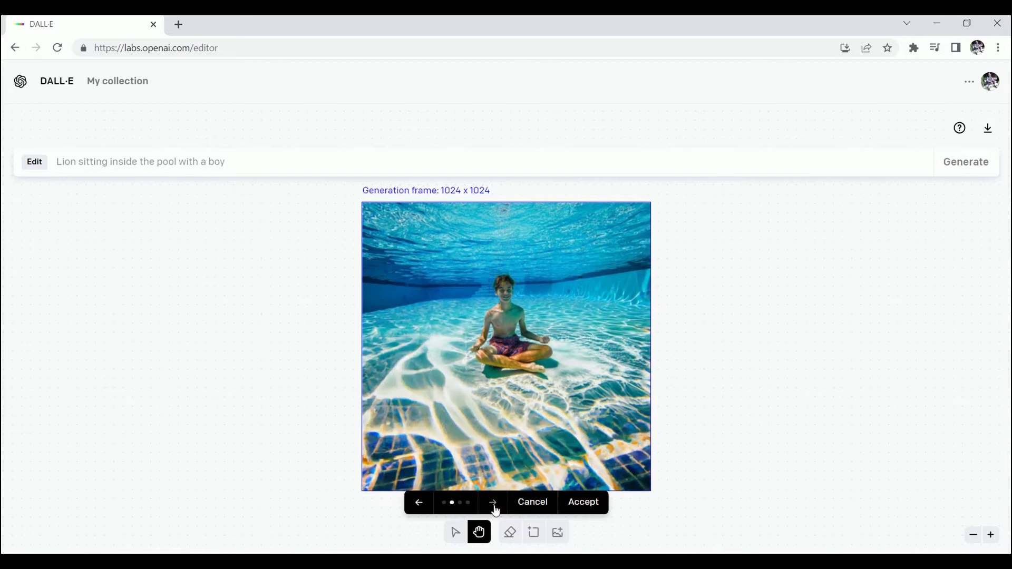
pyautogui.click(494, 507)
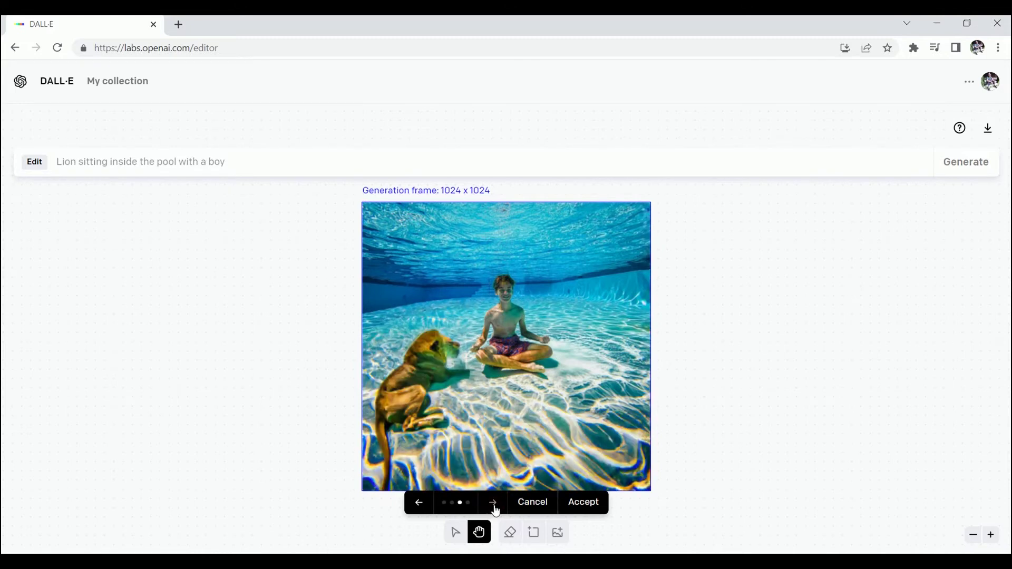
pyautogui.click(494, 507)
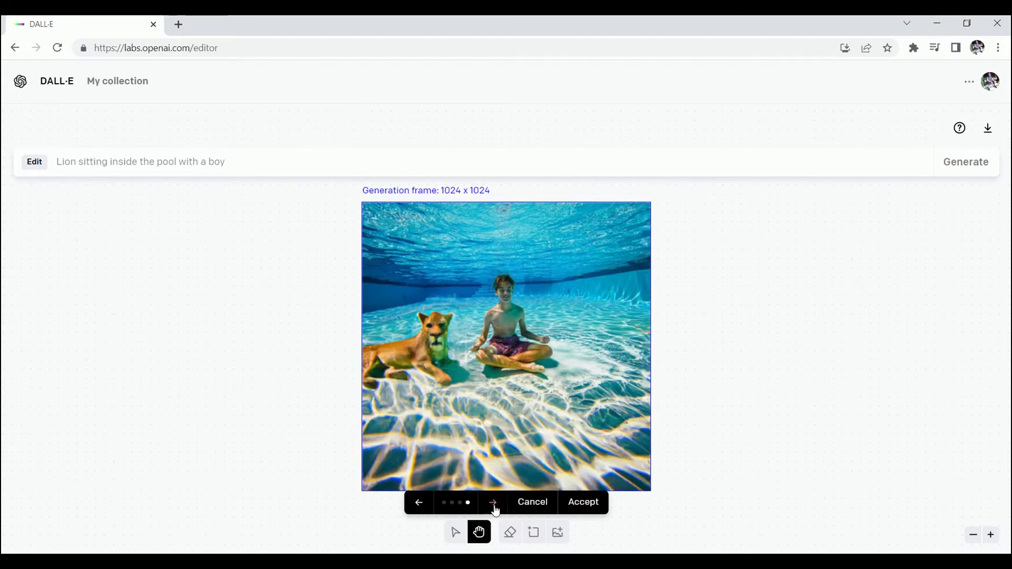
pyautogui.click(494, 507)
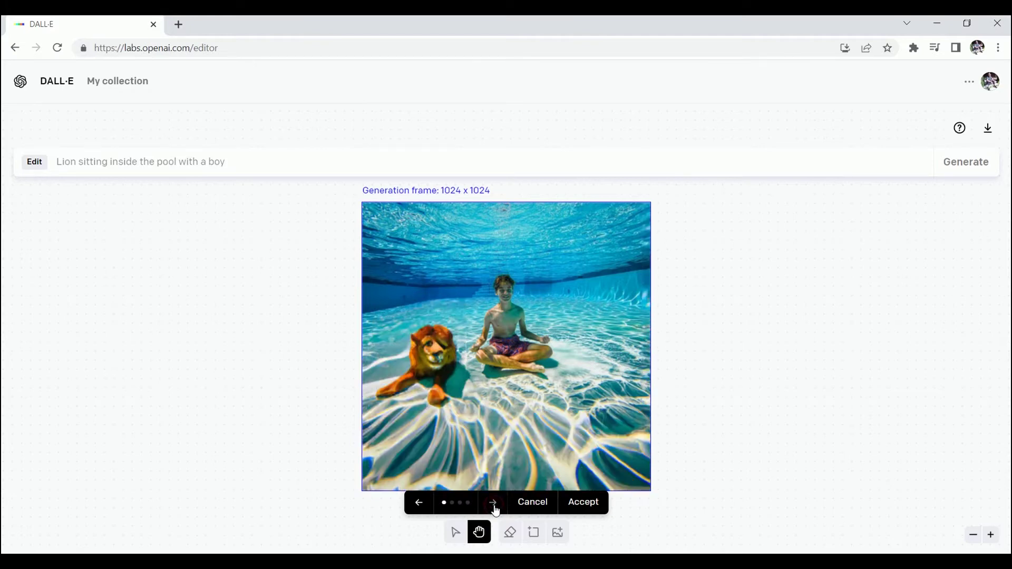
pyautogui.click(418, 503)
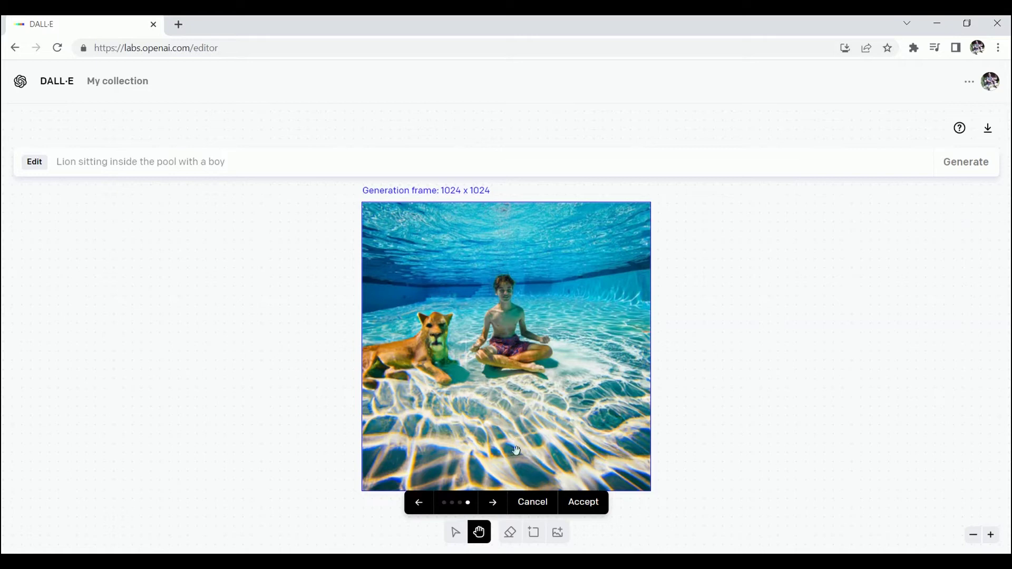
pyautogui.click(991, 536)
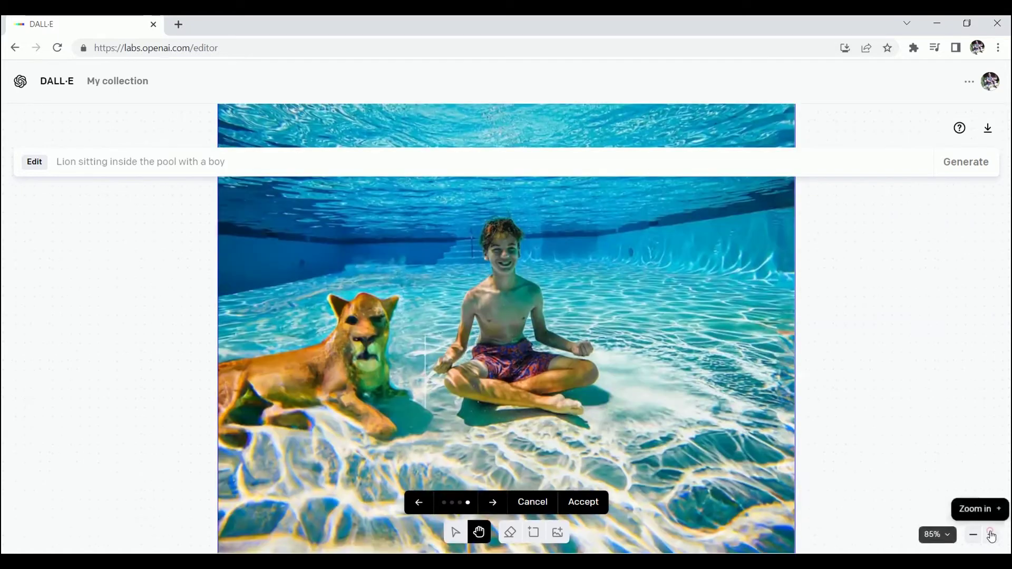
pyautogui.click(419, 502)
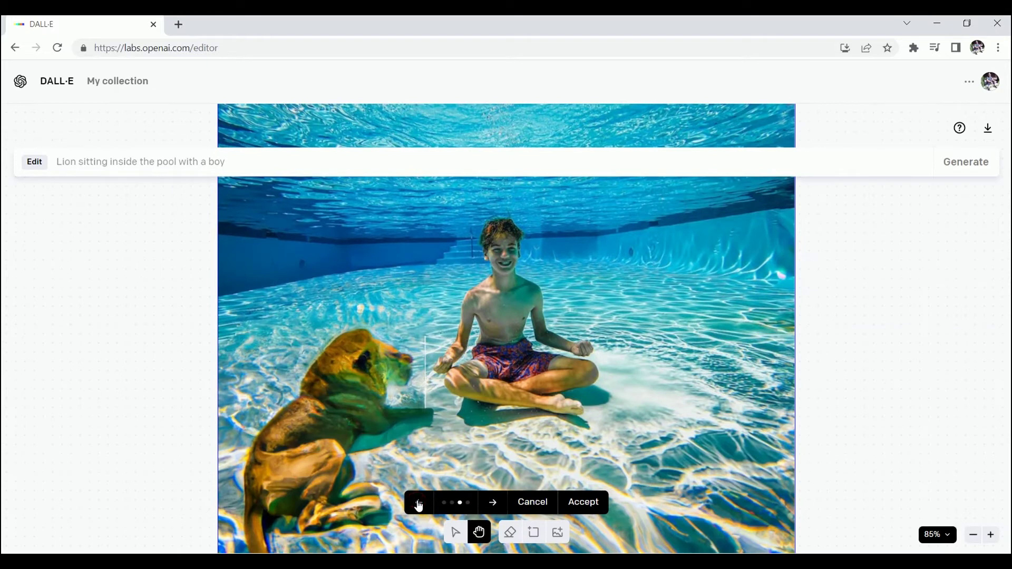
pyautogui.click(419, 503)
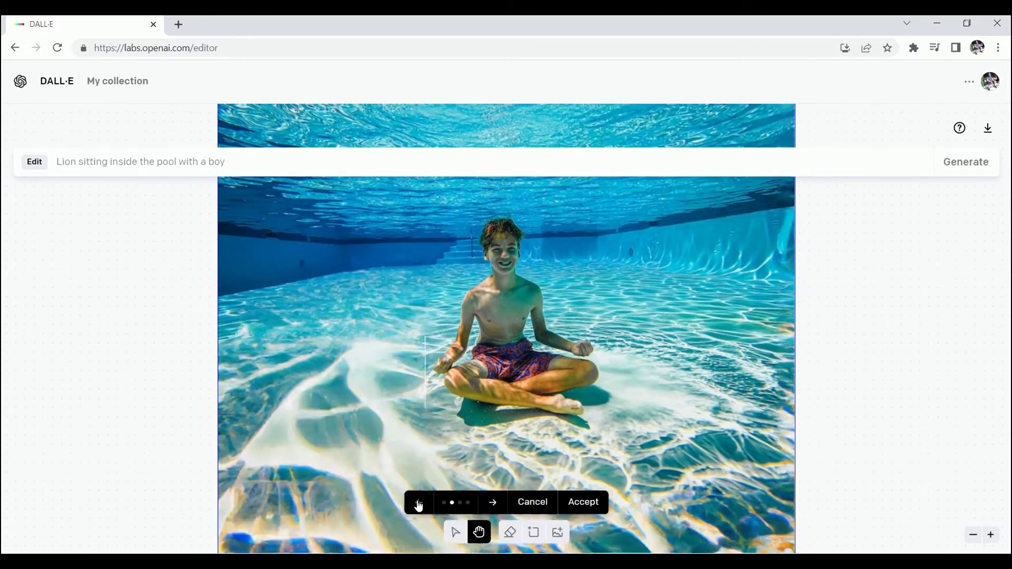
pyautogui.click(493, 503)
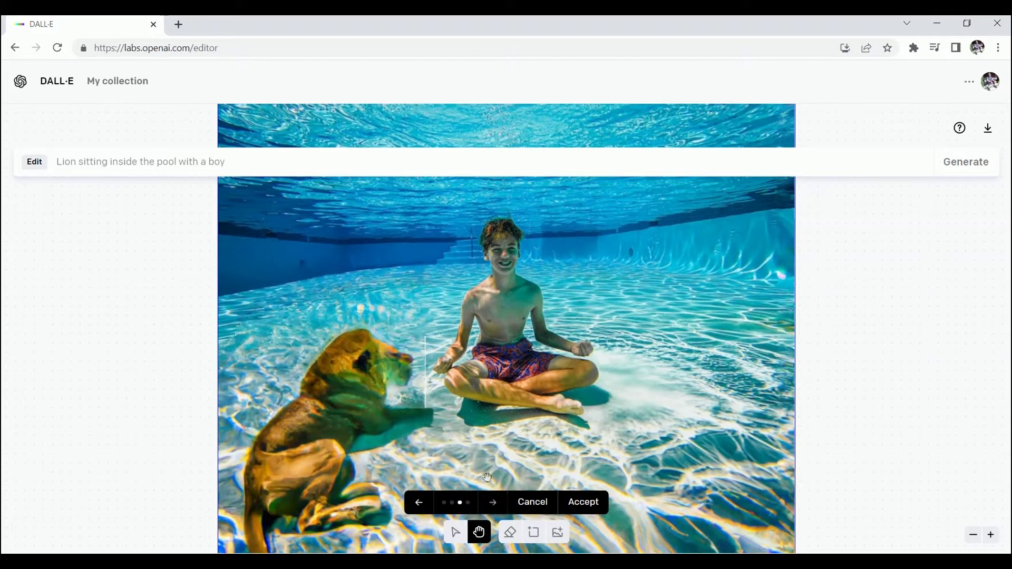
pyautogui.click(583, 502)
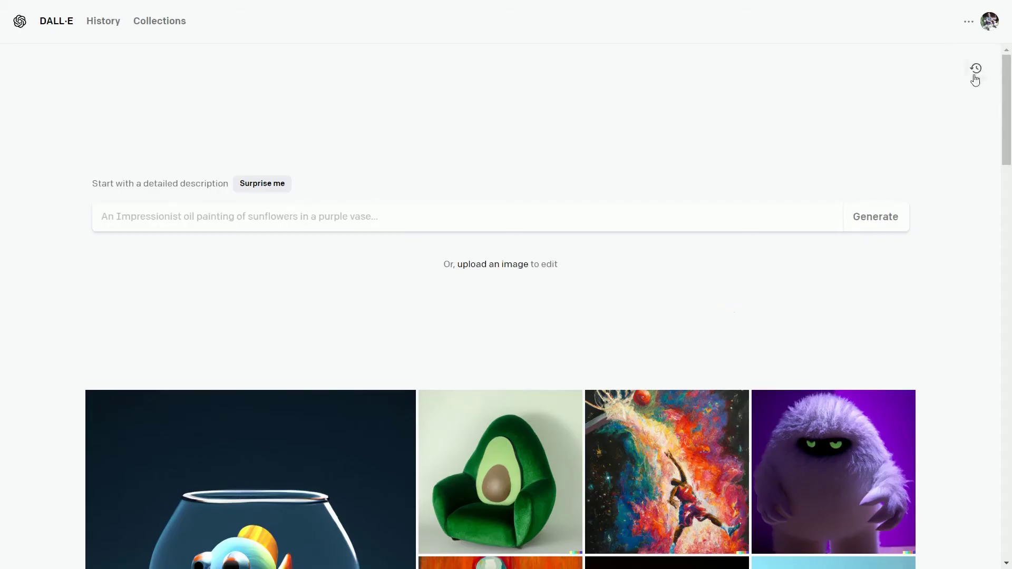
# Reopen the earlier goddess of fire digital art generations from the recent history.
pyautogui.click(976, 74)
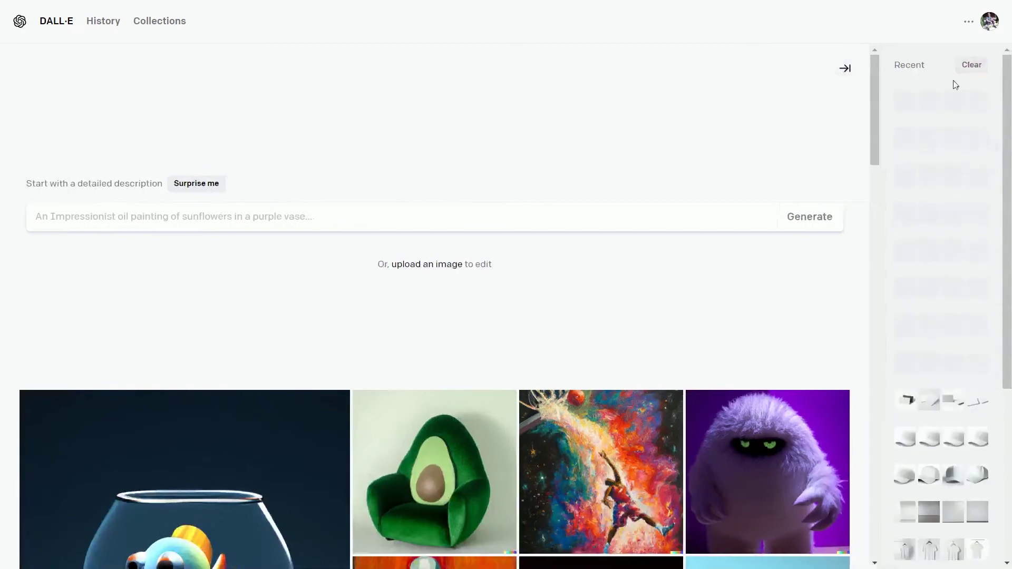
pyautogui.moveTo(1011, 99); pyautogui.dragTo(1011, 498)
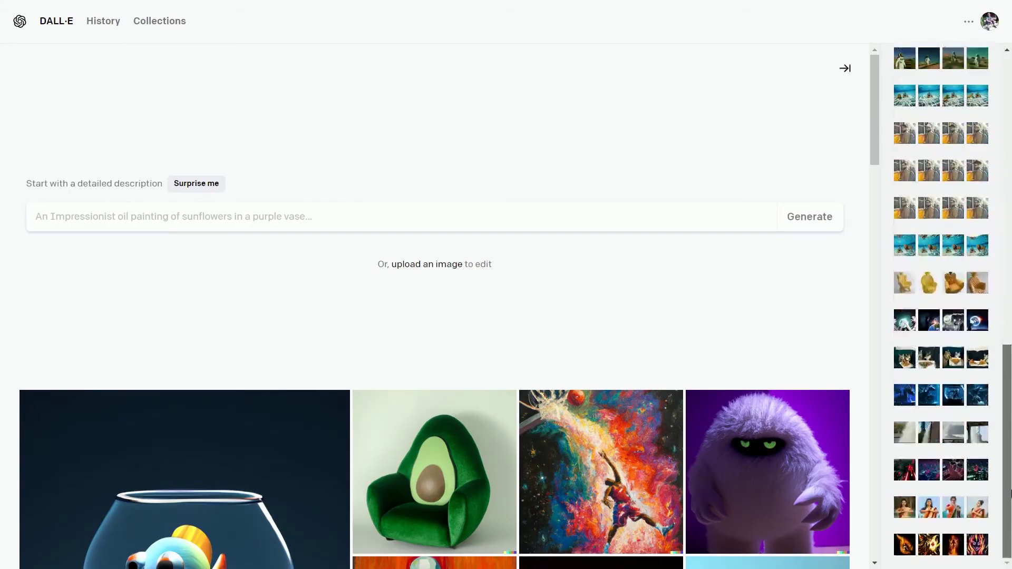
pyautogui.click(954, 542)
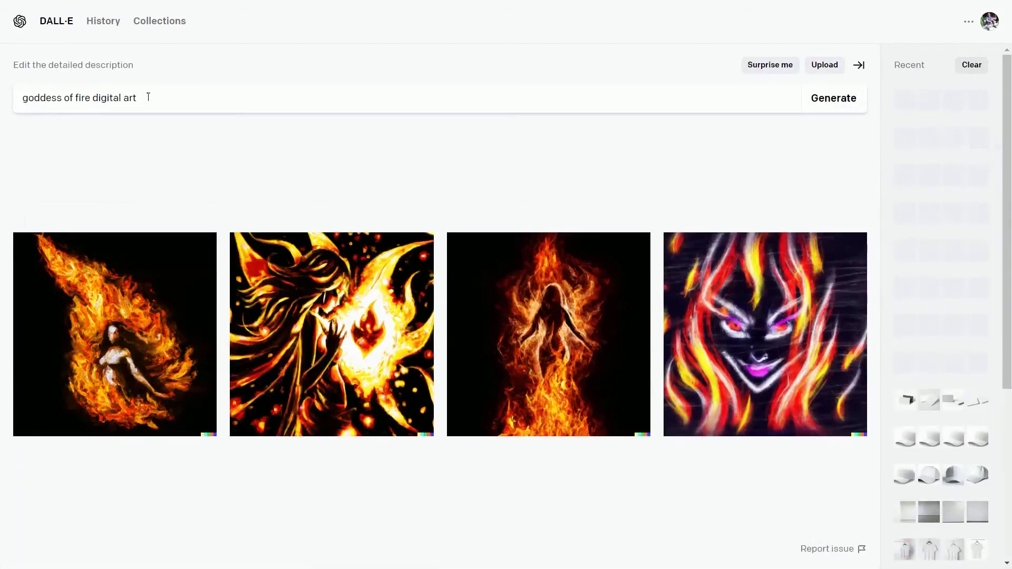
pyautogui.moveTo(147, 97); pyautogui.dragTo(21, 155)
pyautogui.click(159, 161)
# Page through the fire goddess images one by one, then return to the home page.
pyautogui.click(136, 359)
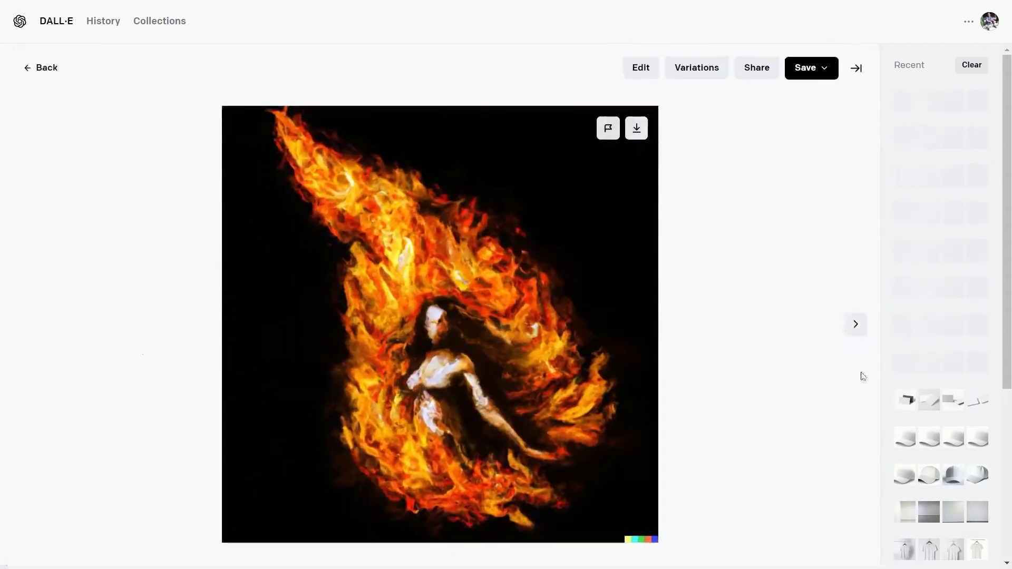
pyautogui.click(856, 325)
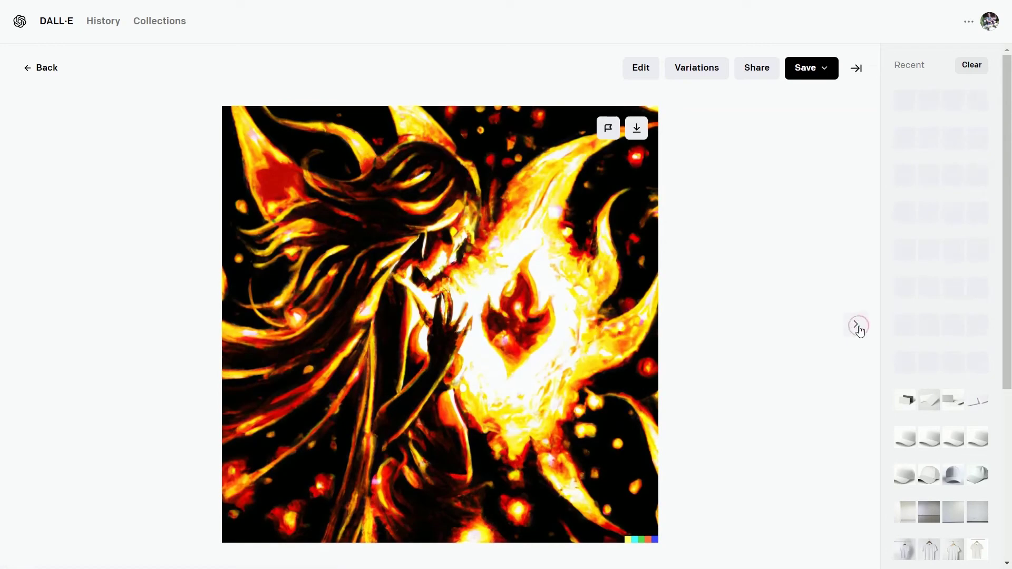
pyautogui.click(856, 324)
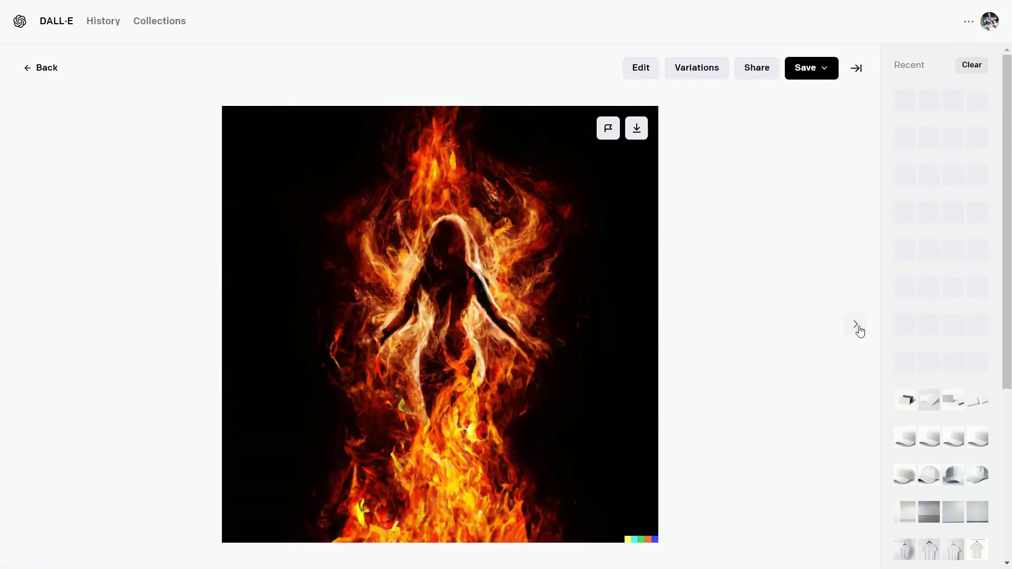
pyautogui.click(856, 324)
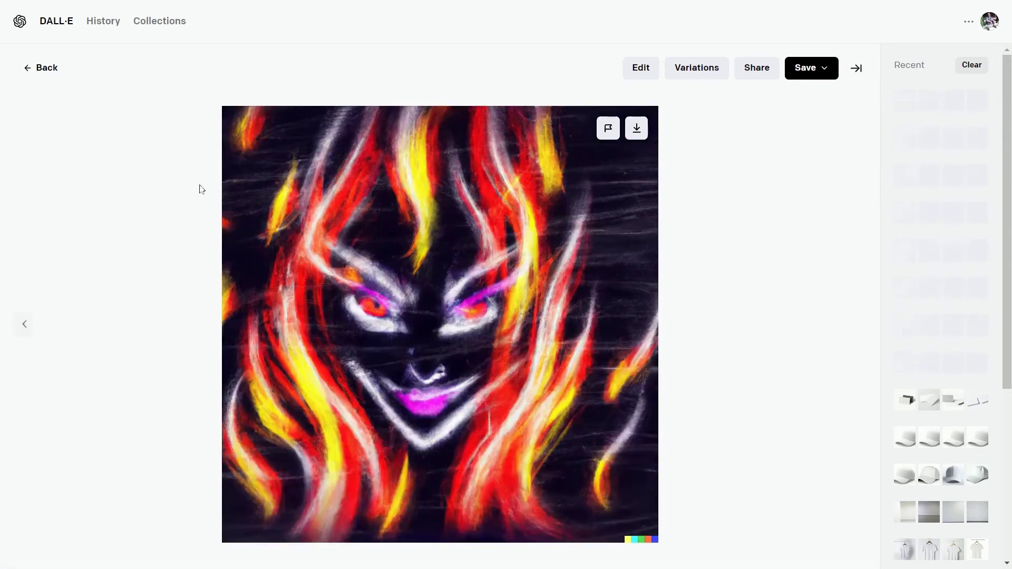
pyautogui.click(42, 68)
# Generate the 3D tropical fish example and view the second fish image onward.
pyautogui.scroll(-3, 714, 325)
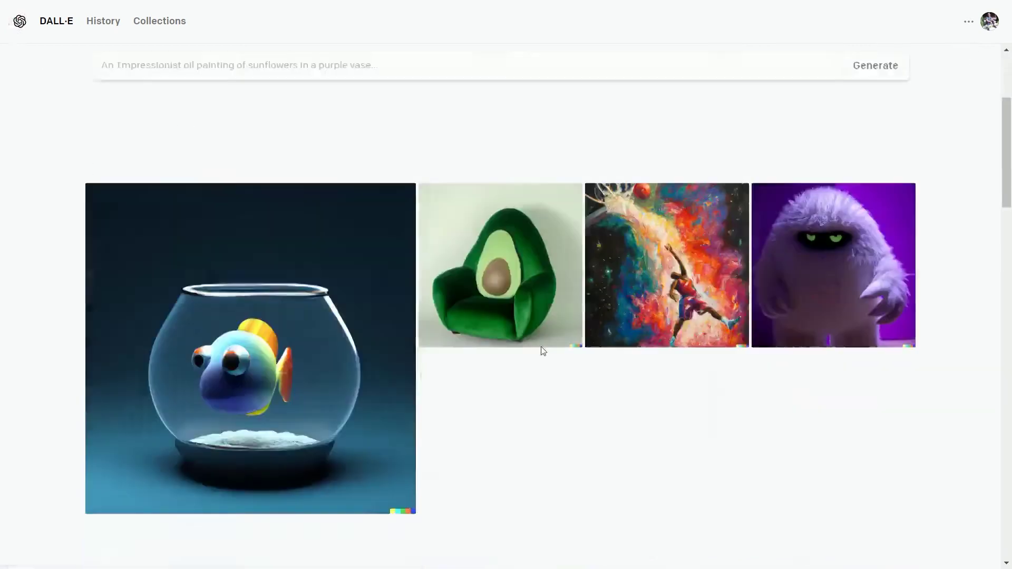
pyautogui.moveTo(273, 278)
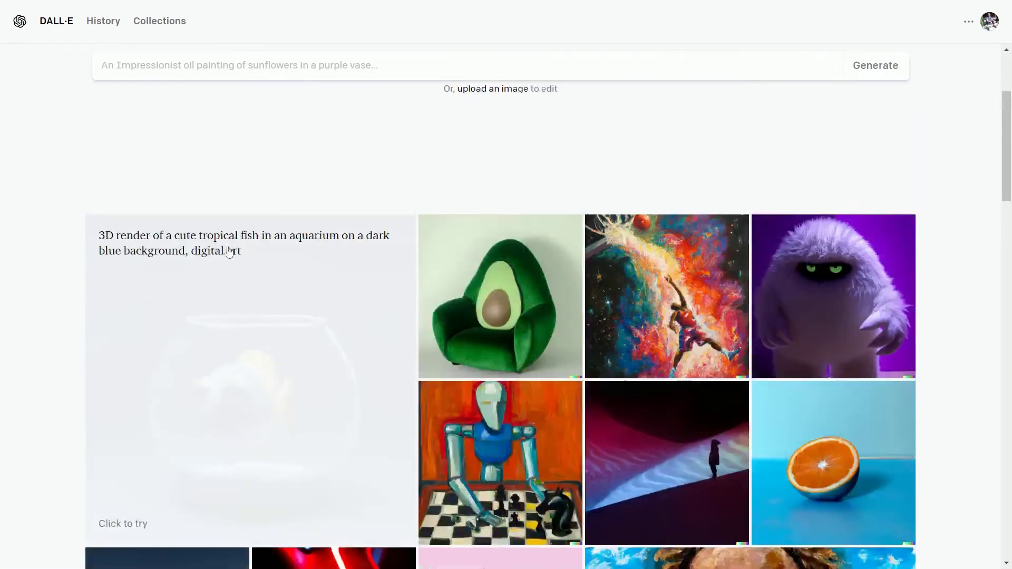
pyautogui.click(243, 334)
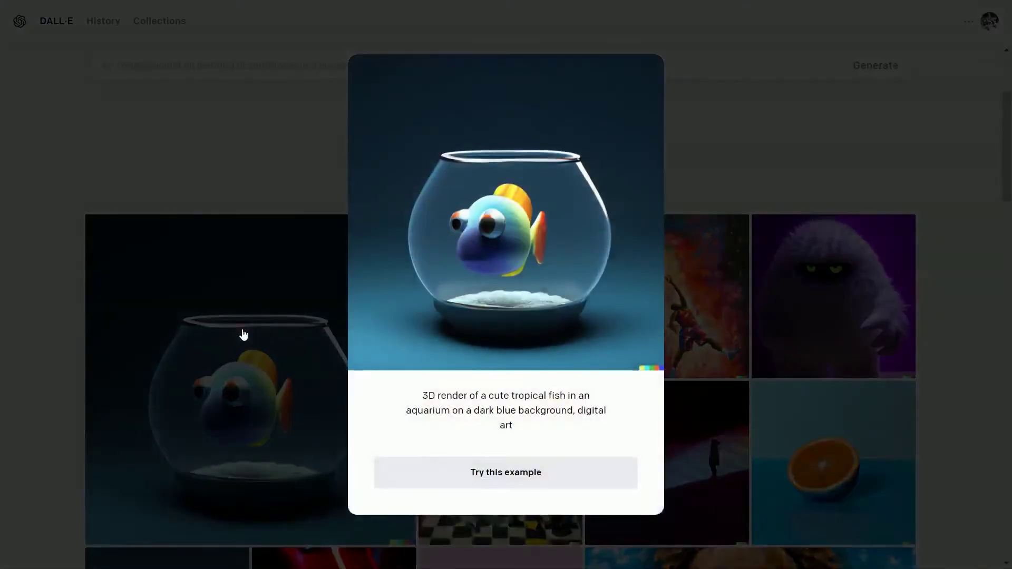
pyautogui.click(505, 475)
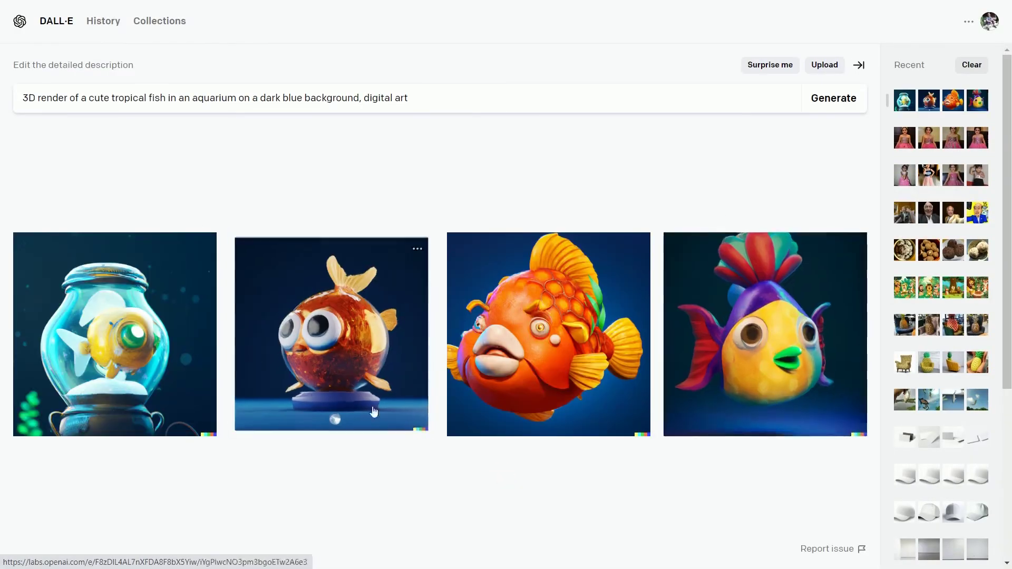
pyautogui.click(344, 379)
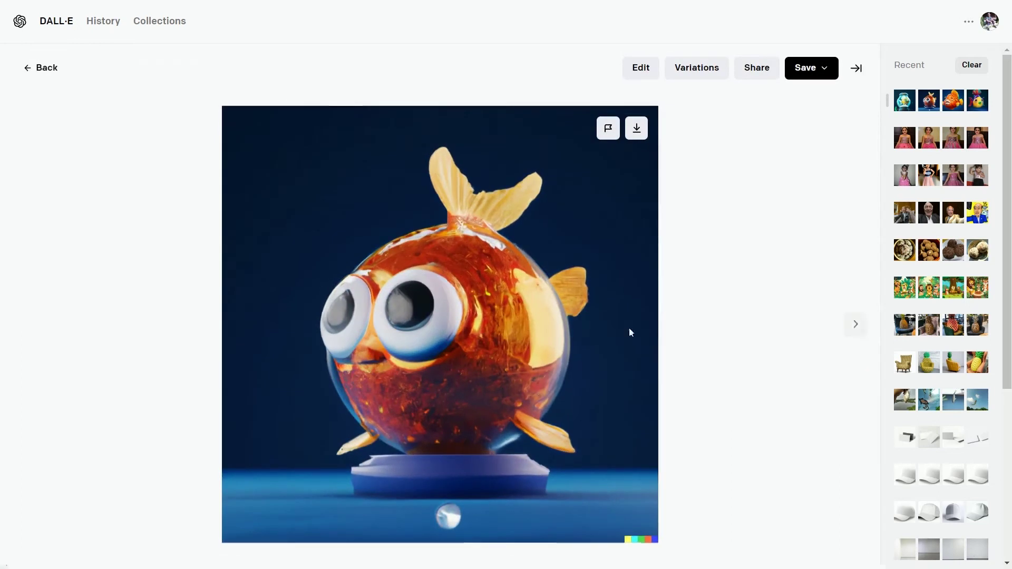
pyautogui.click(857, 327)
# Change the prompt to '3D render of a futuristic city on New York' and generate.
pyautogui.click(859, 328)
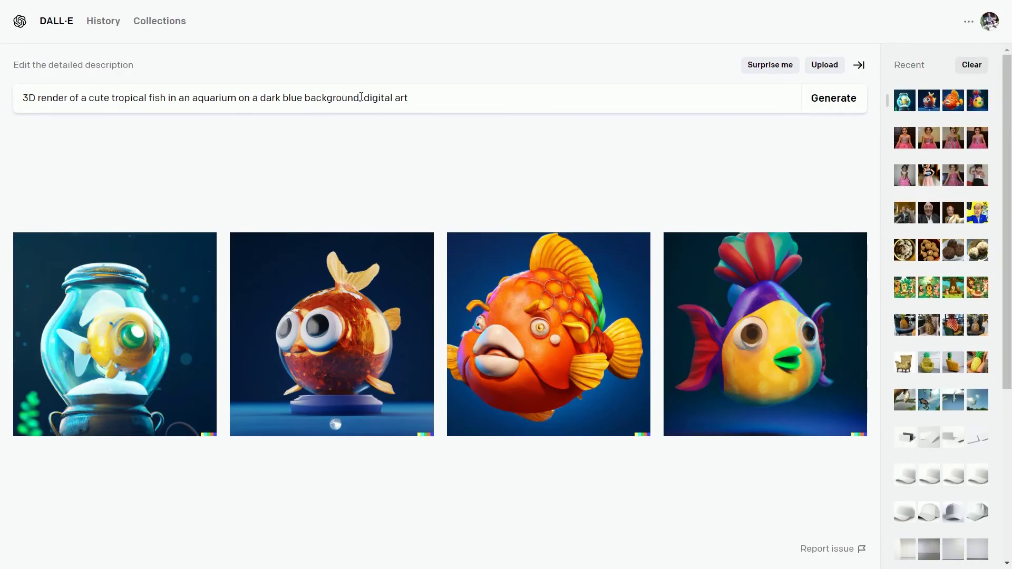
pyautogui.moveTo(440, 98); pyautogui.dragTo(87, 100)
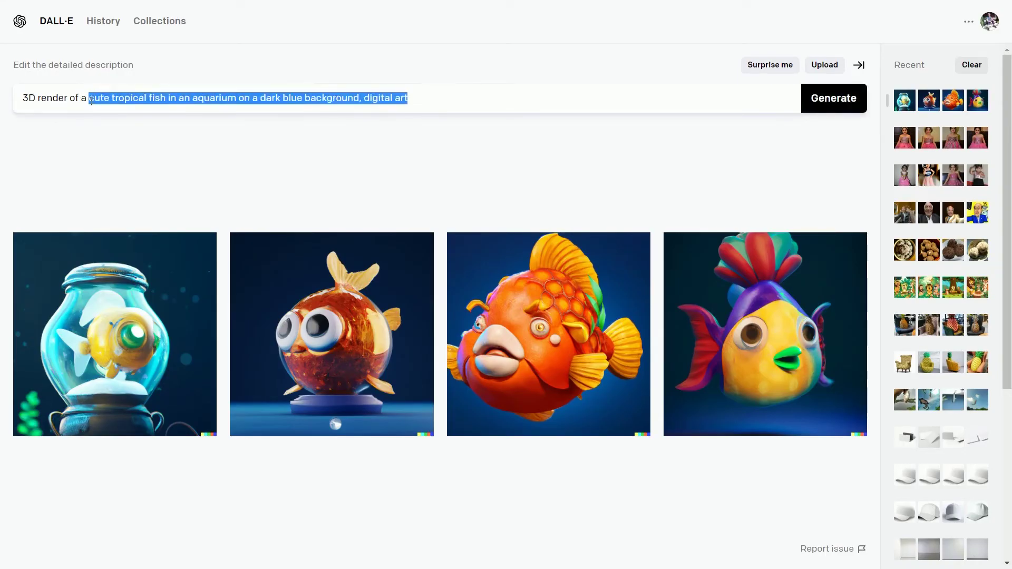
pyautogui.write('futuristic city on new york')
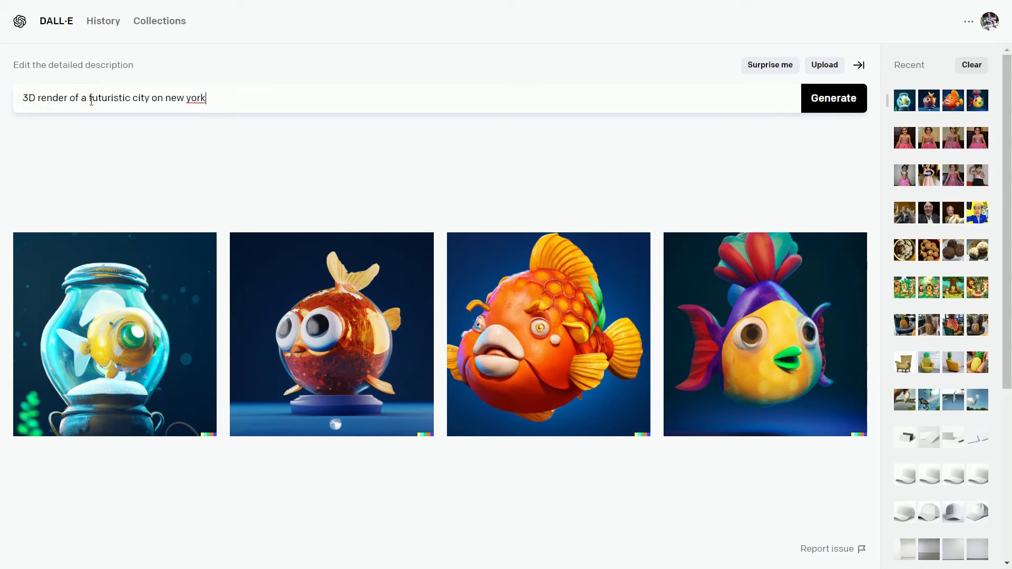
pyautogui.rightClick(196, 98)
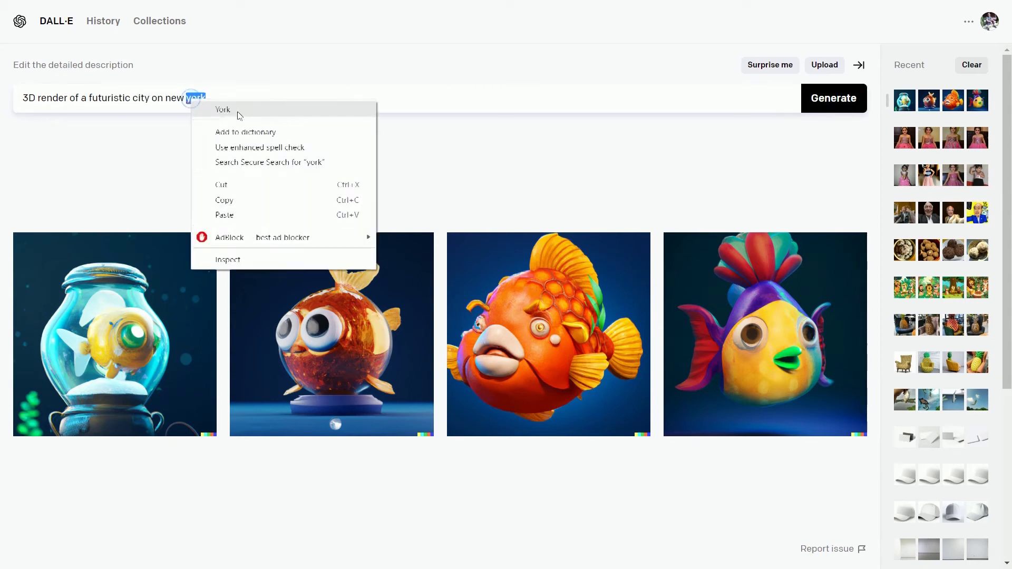
pyautogui.click(237, 108)
pyautogui.click(841, 108)
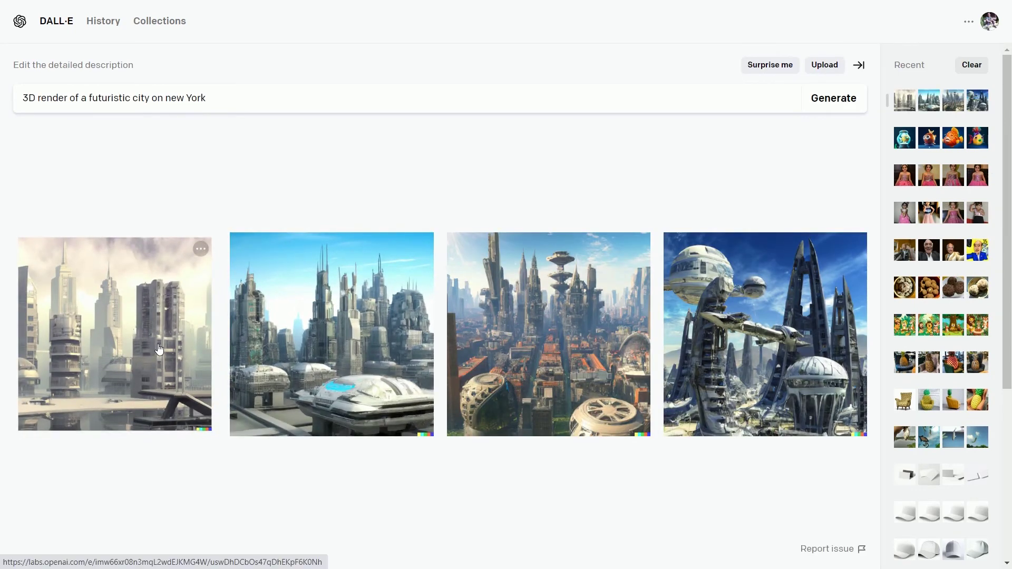
# Open the city images and page to the third, with orange rooftops.
pyautogui.click(95, 408)
pyautogui.click(855, 324)
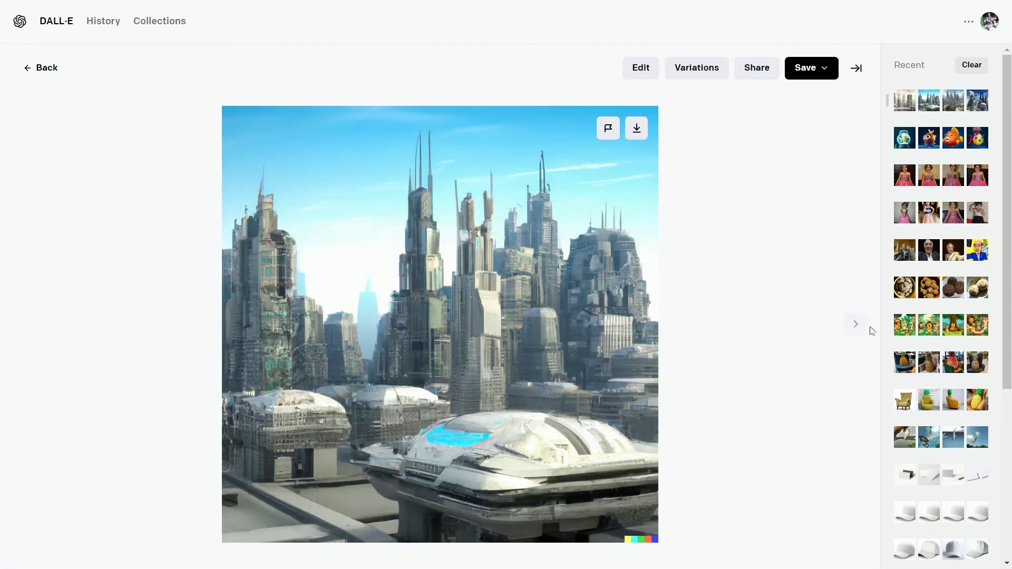
pyautogui.click(856, 324)
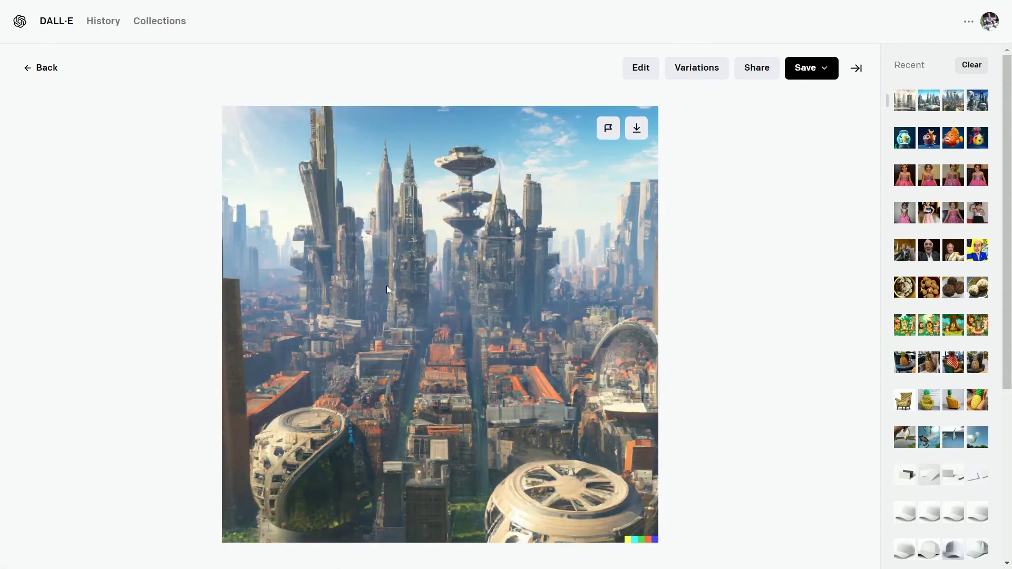
# Add a generation frame above the city image and accept the generated sky and spire.
pyautogui.click(636, 72)
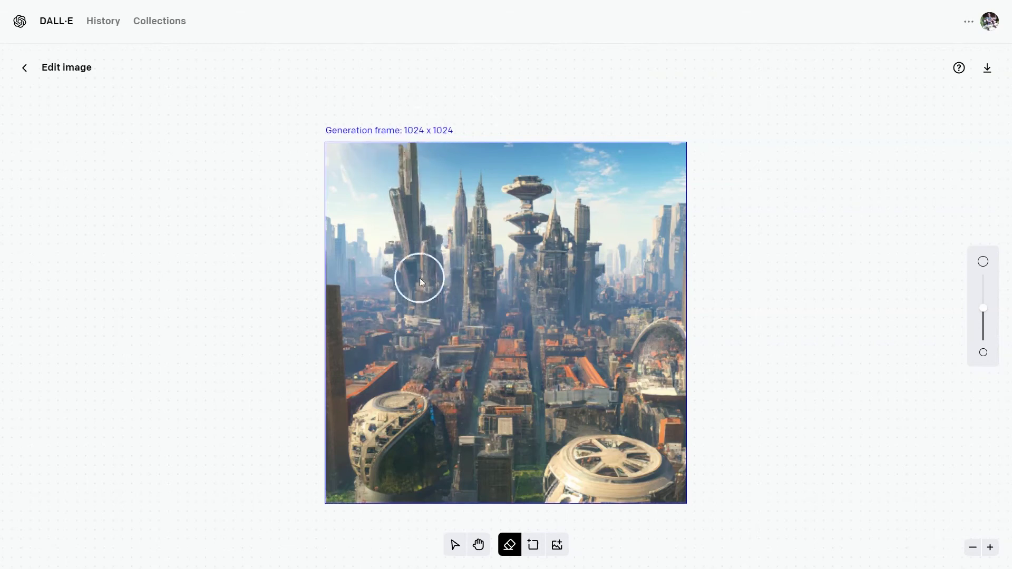
pyautogui.click(534, 546)
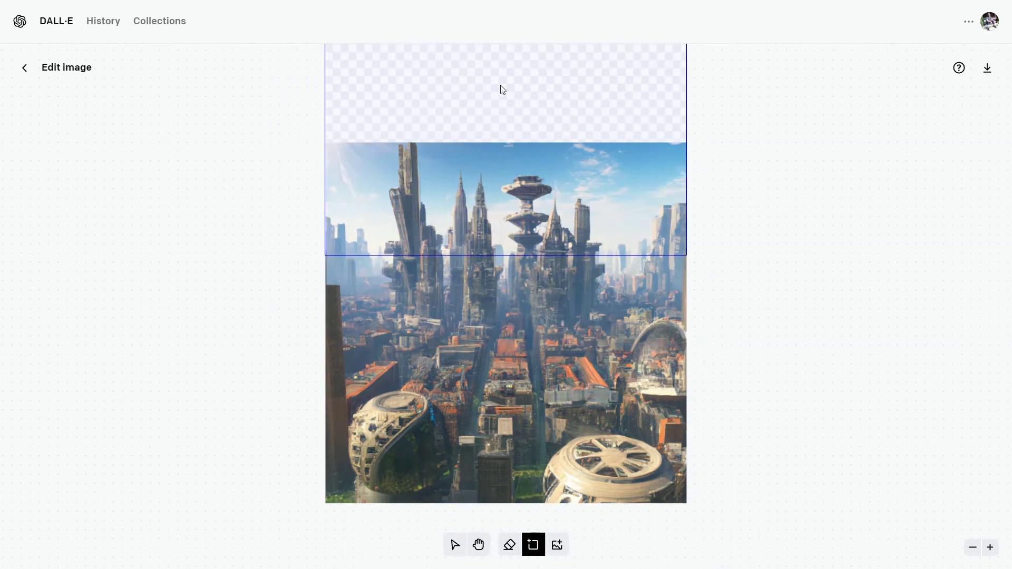
pyautogui.click(488, 112)
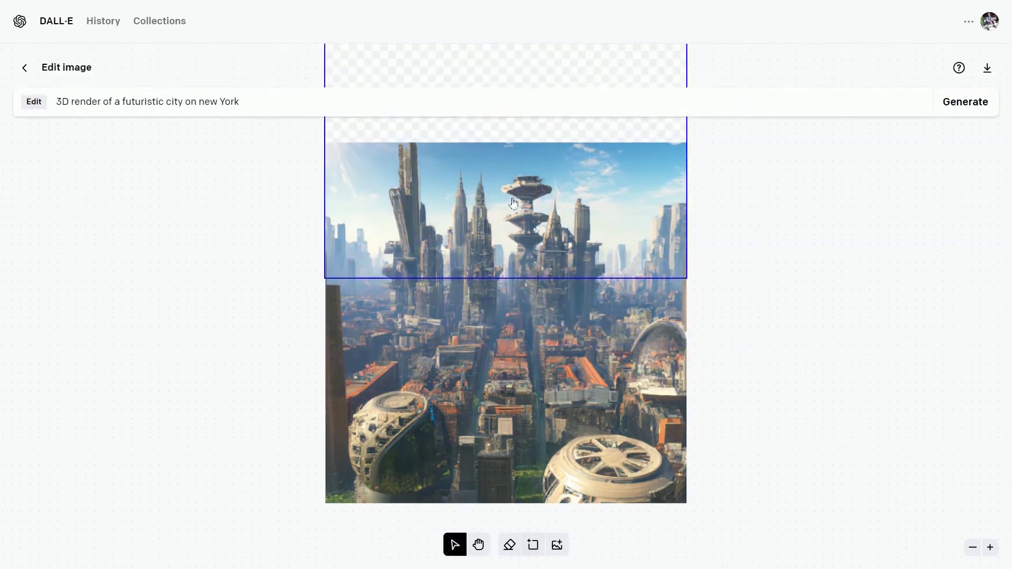
pyautogui.click(984, 104)
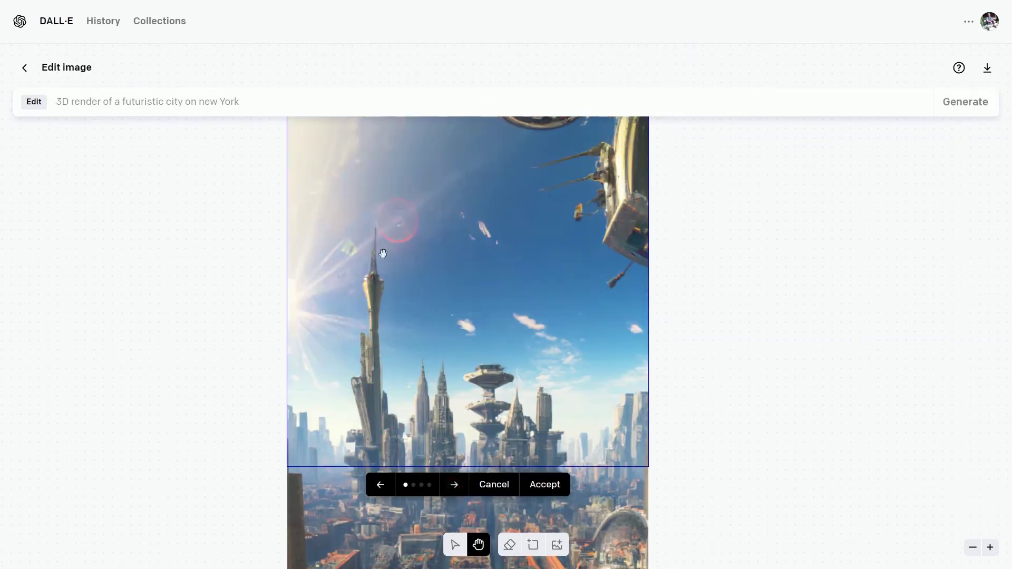
pyautogui.scroll(-5, 383, 253)
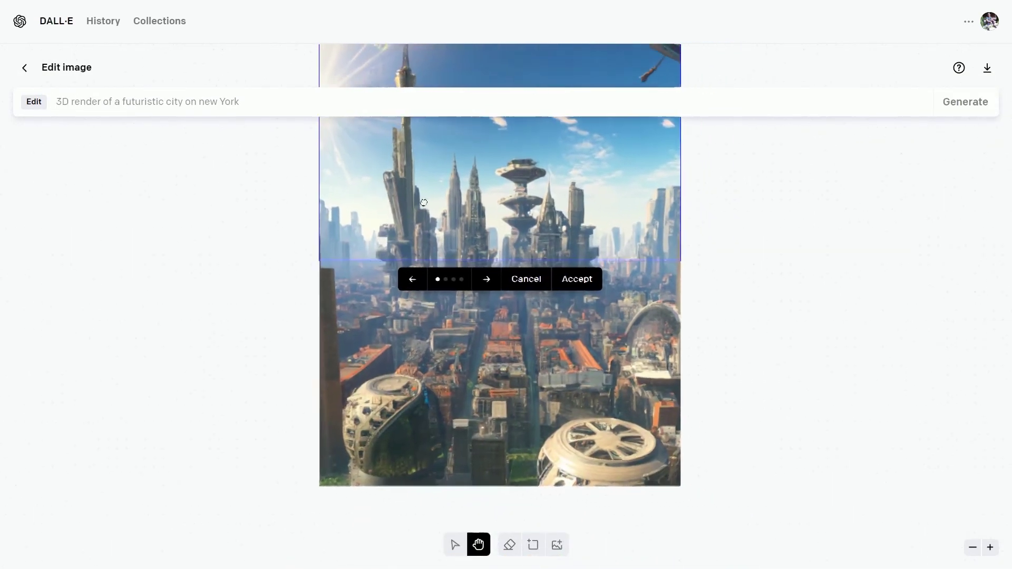
pyautogui.hscroll(1, 424, 203)
pyautogui.click(574, 284)
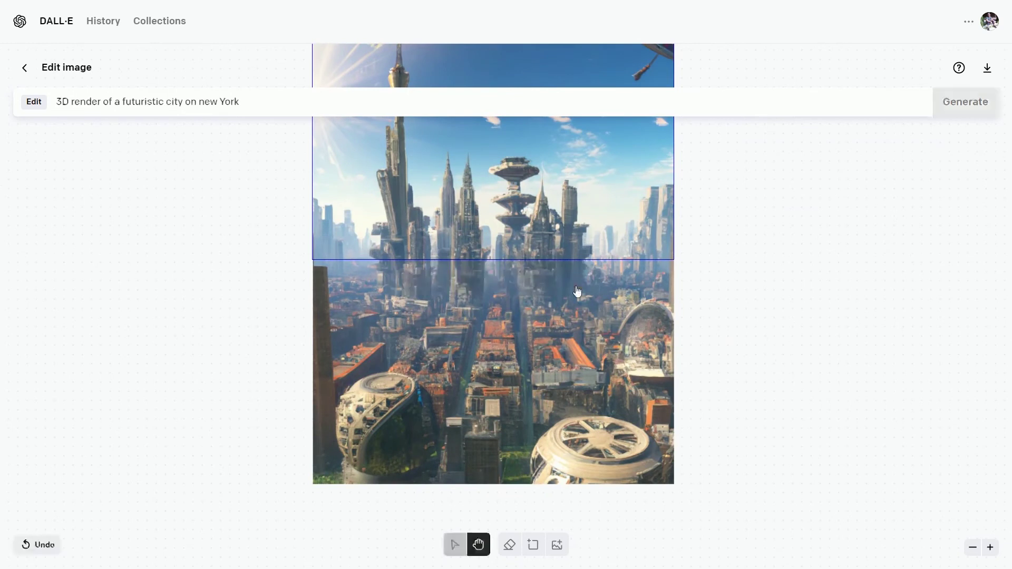
# Frame the image's right edge and accept the generated towers and arches extension.
pyautogui.click(533, 547)
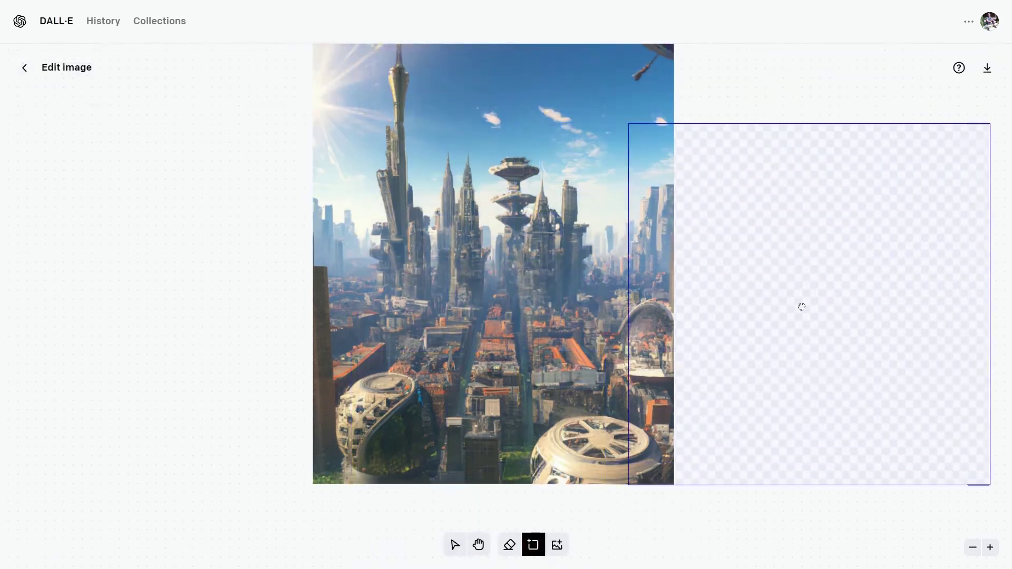
pyautogui.click(802, 306)
pyautogui.click(965, 102)
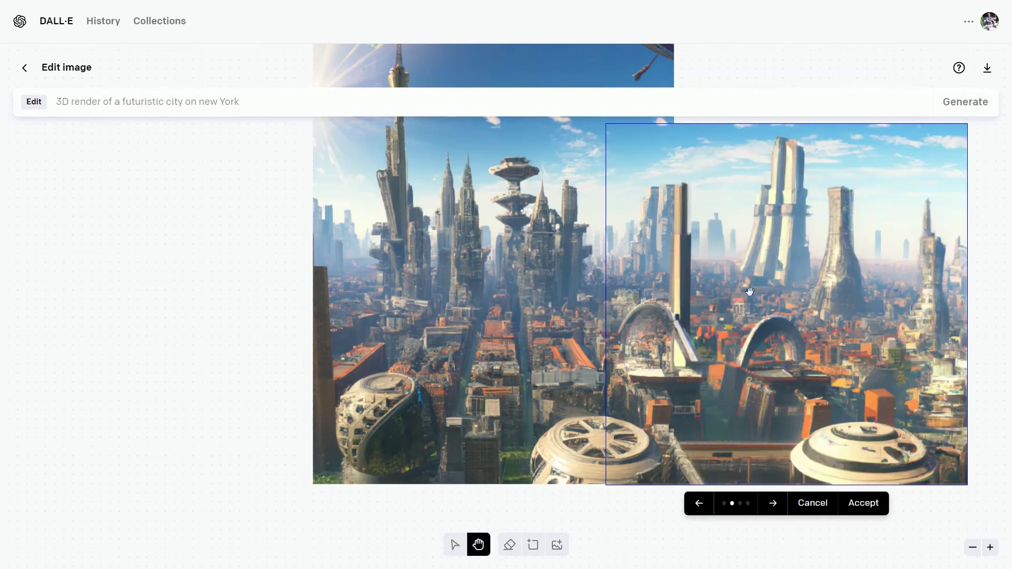
pyautogui.scroll(5, 750, 292)
pyautogui.hscroll(4, 750, 292)
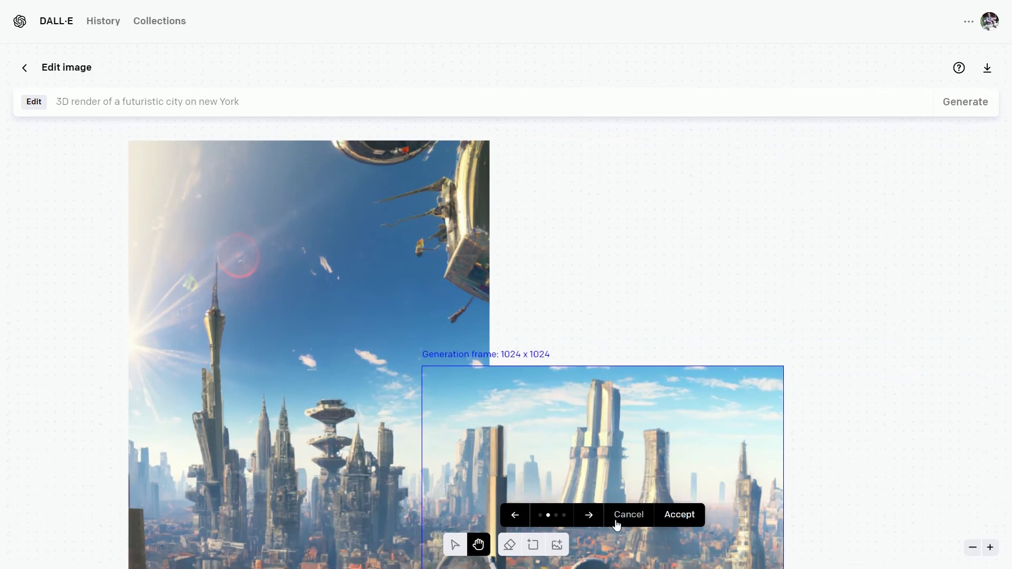
pyautogui.scroll(-2, 617, 526)
pyautogui.click(681, 516)
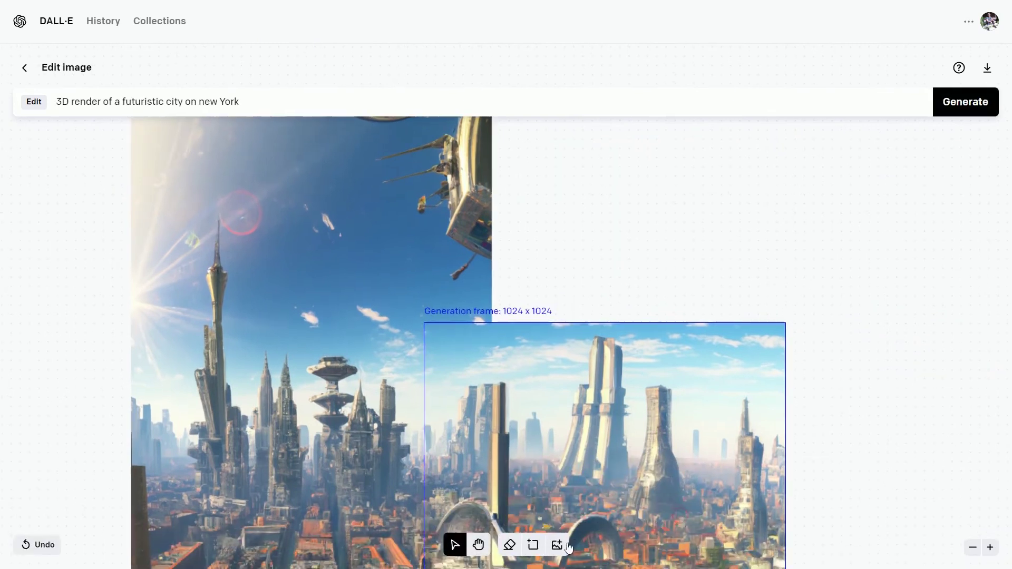
# Generate a fill for the empty top-right area and accept a chosen variant.
pyautogui.click(533, 545)
pyautogui.click(577, 288)
pyautogui.press('Return')
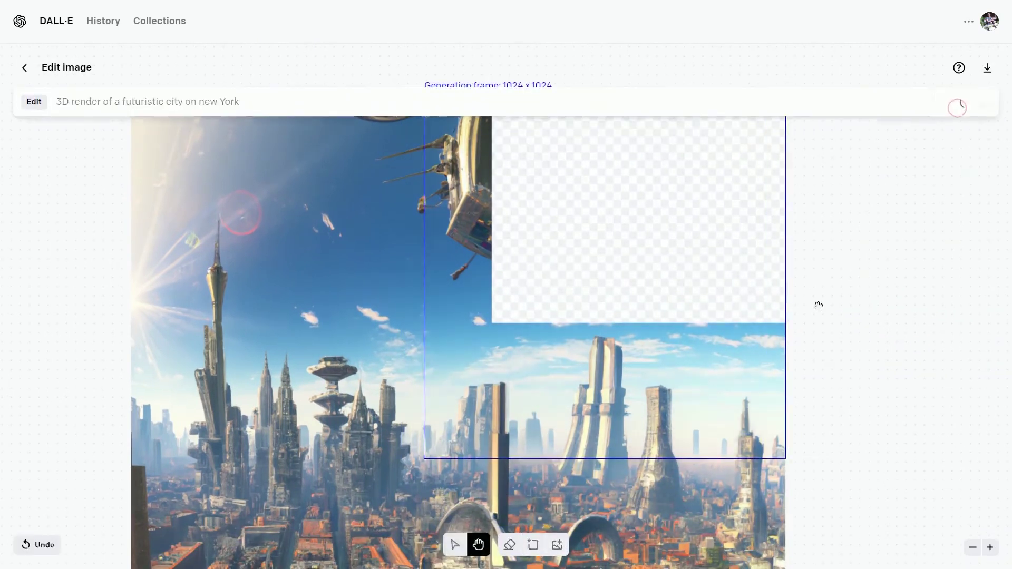
pyautogui.click(591, 477)
pyautogui.click(591, 476)
pyautogui.click(591, 476)
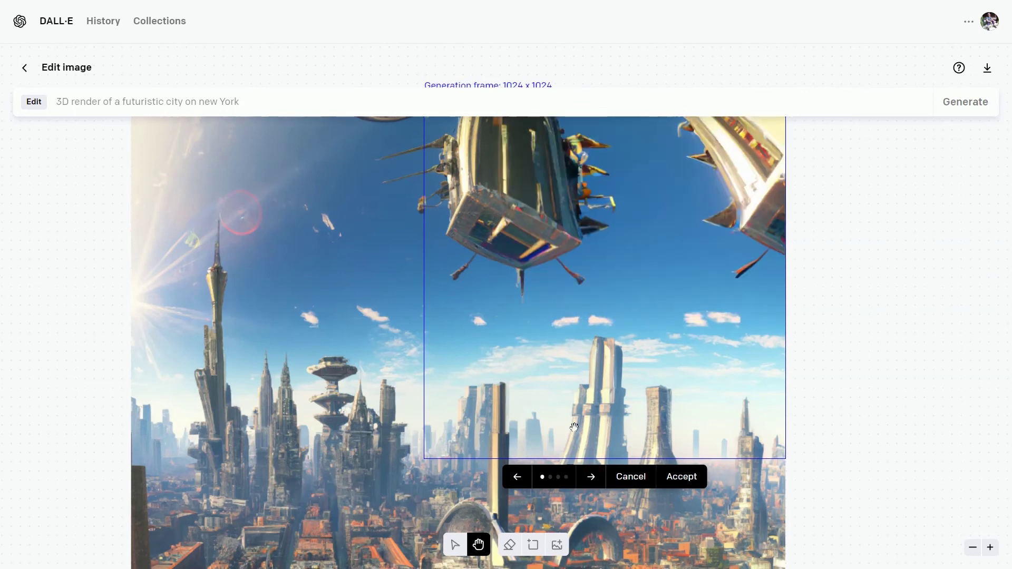
pyautogui.click(690, 479)
# Erase patches of sky near the top and regenerate them.
pyautogui.scroll(-2, 520, 538)
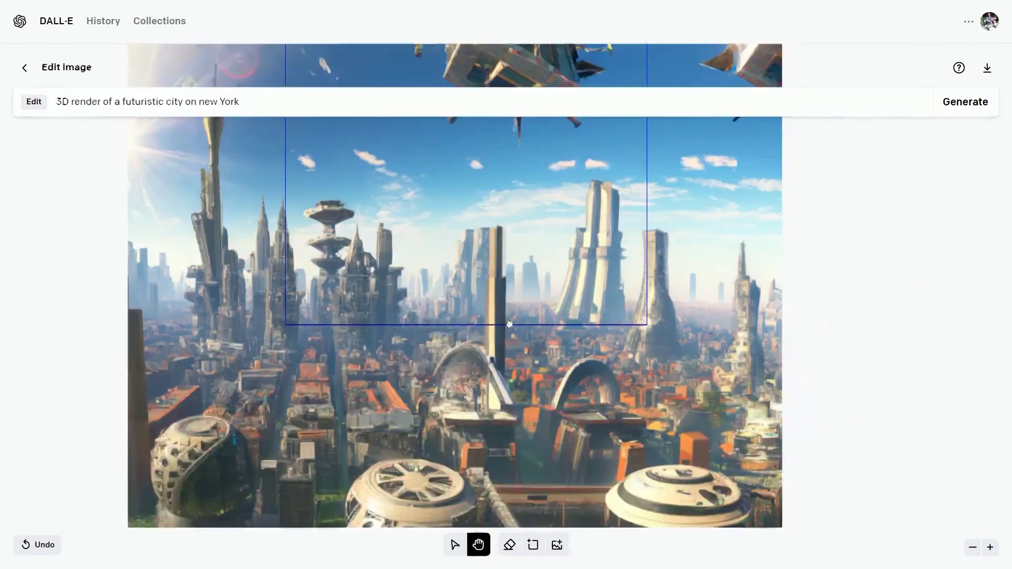
pyautogui.click(509, 545)
pyautogui.moveTo(548, 153)
pyautogui.mouseDown()
pyautogui.moveTo(458, 162)
pyautogui.moveTo(728, 147)
pyautogui.mouseUp()
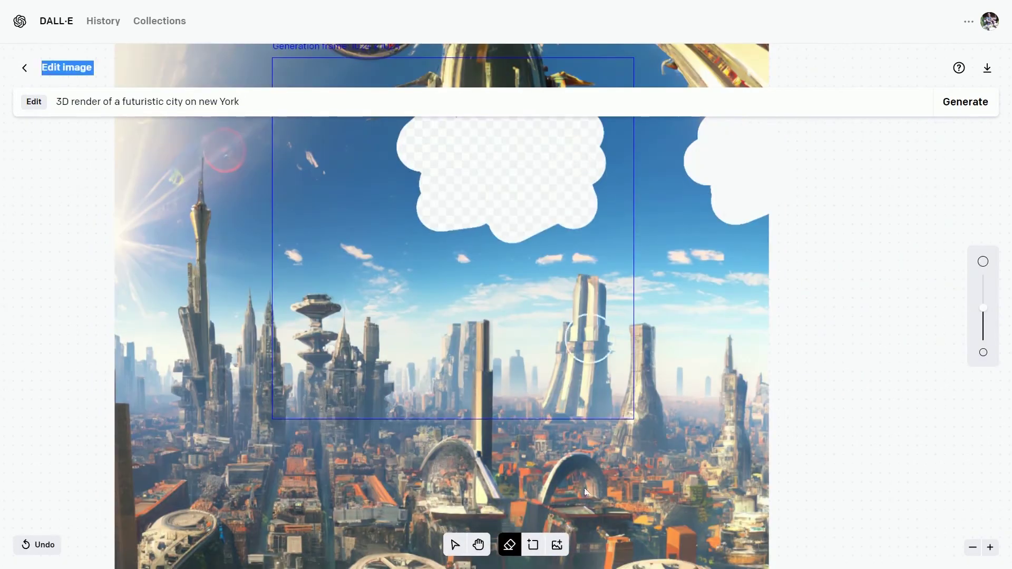
pyautogui.scroll(3, 448, 200)
pyautogui.click(478, 545)
pyautogui.click(965, 102)
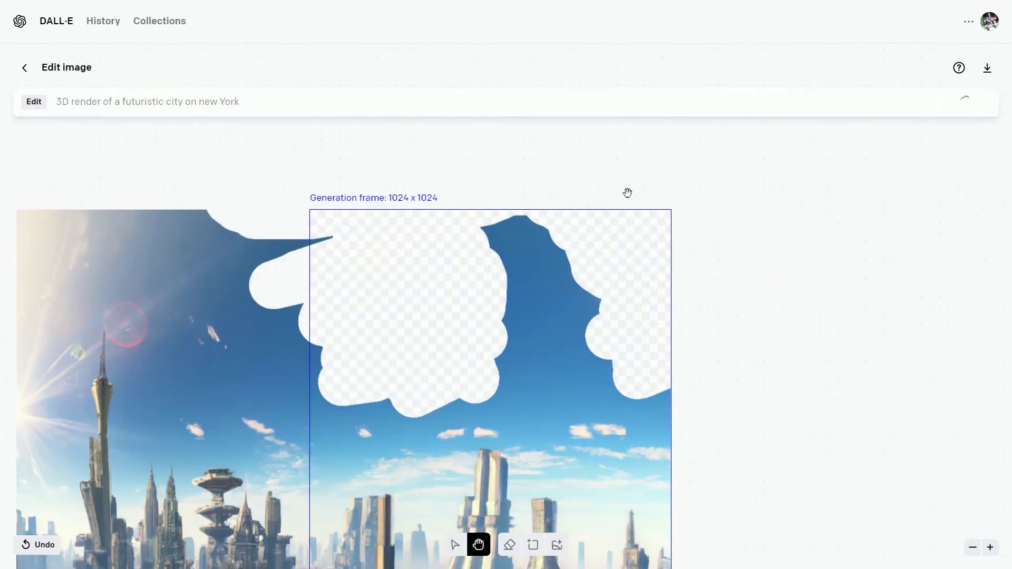
pyautogui.moveTo(465, 357); pyautogui.dragTo(610, 384)
# Compare the regenerated sky variants and accept the one with a floating block.
pyautogui.press('Return')
pyautogui.hotkey('ctrl', 'z')
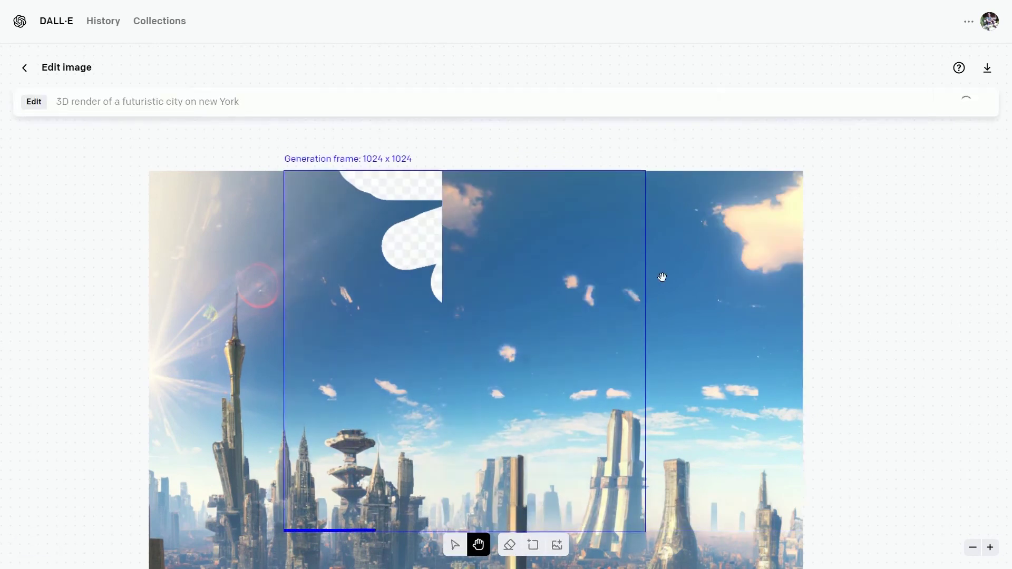
pyautogui.click(451, 515)
pyautogui.click(452, 515)
pyautogui.click(453, 515)
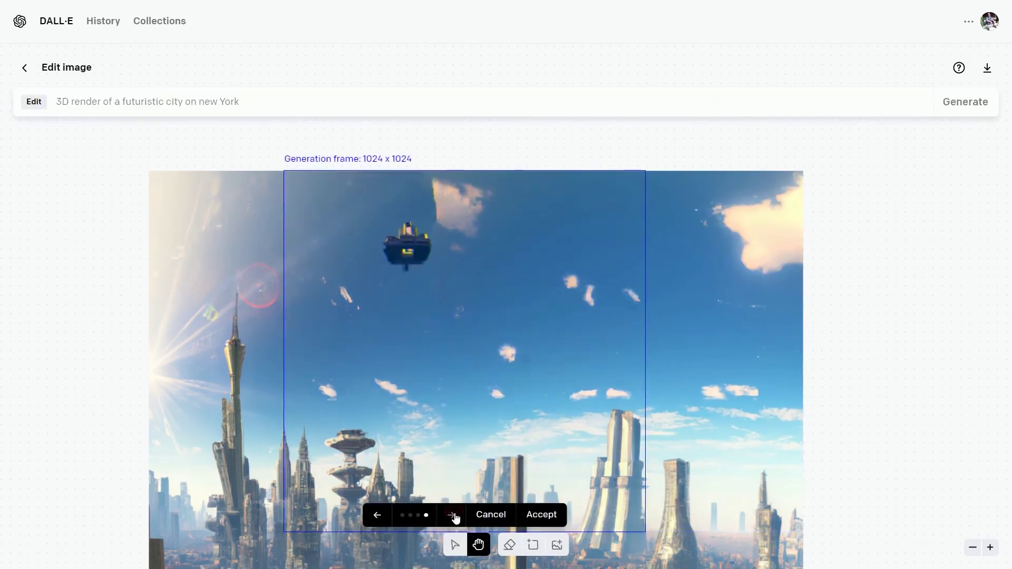
pyautogui.click(453, 516)
pyautogui.click(454, 515)
pyautogui.click(453, 516)
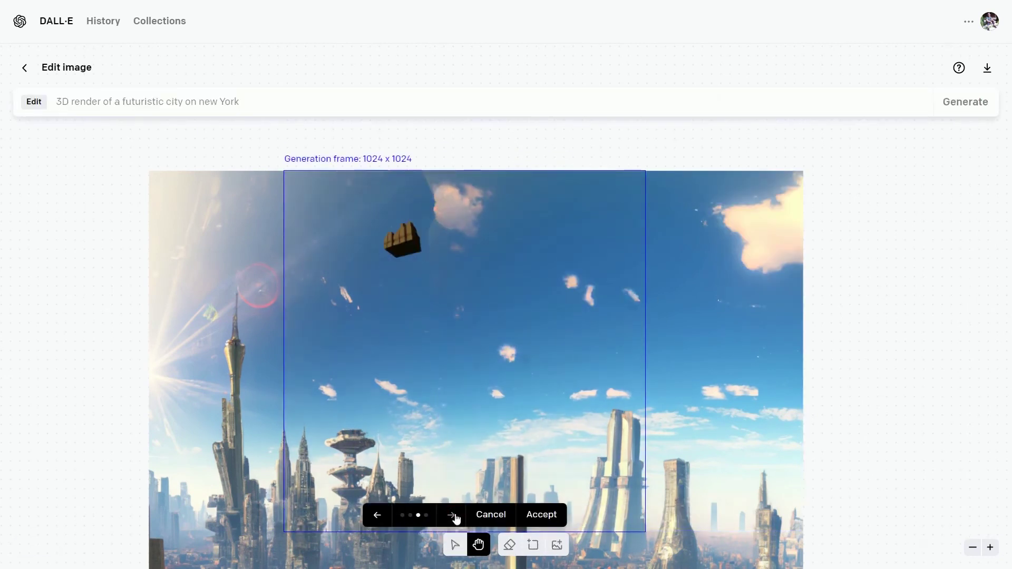
pyautogui.click(541, 515)
pyautogui.scroll(-4, 534, 369)
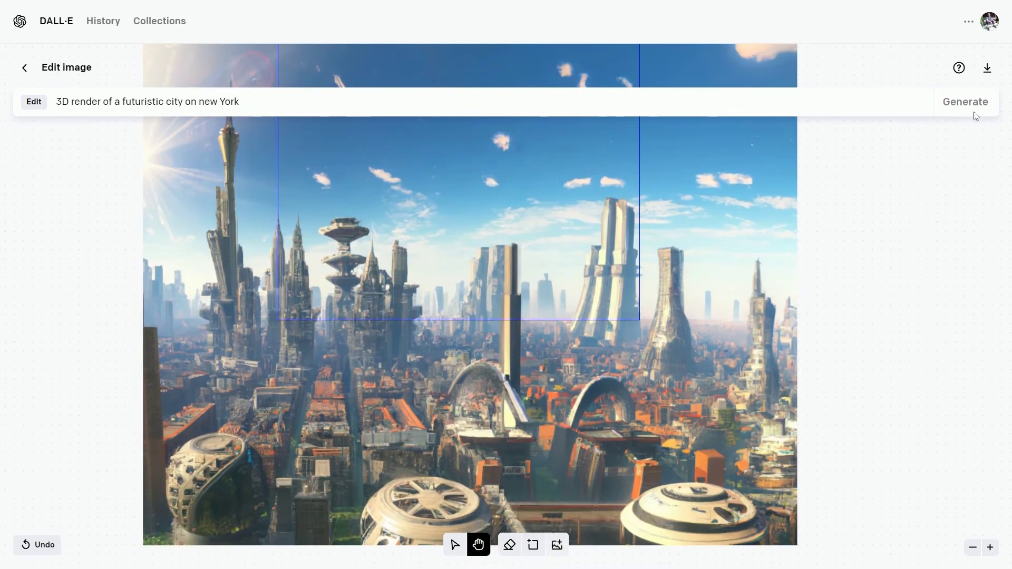
# Download the finished city panorama.
pyautogui.click(987, 71)
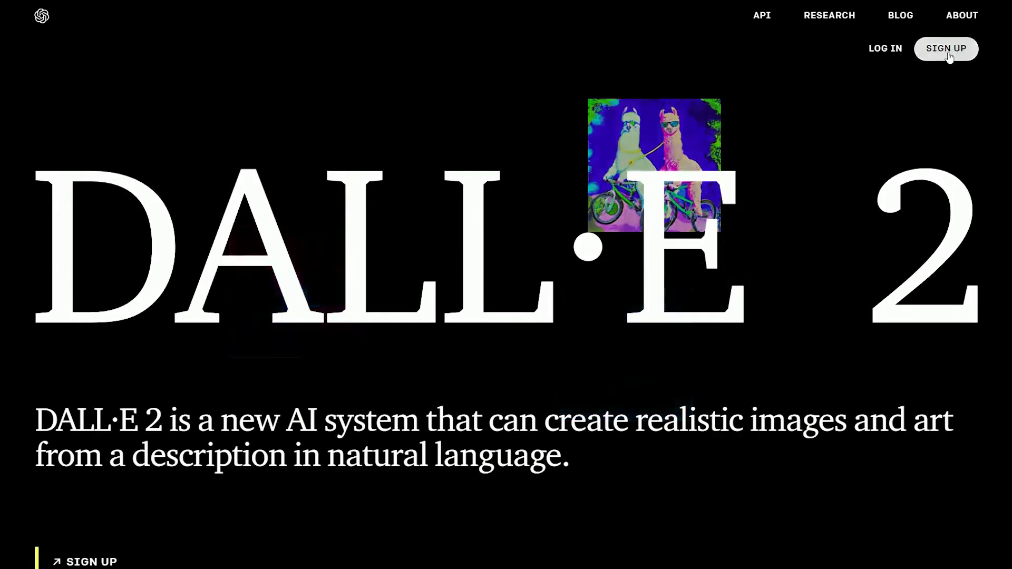
# Open the OpenAI account sign-up form from the DALL·E 2 page.
pyautogui.click(947, 52)
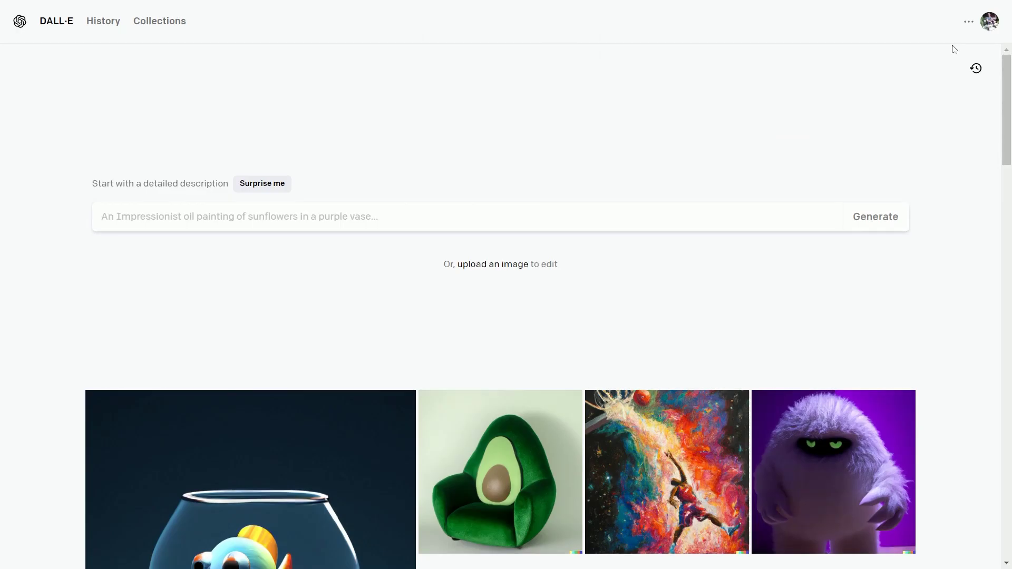
pyautogui.click(980, 24)
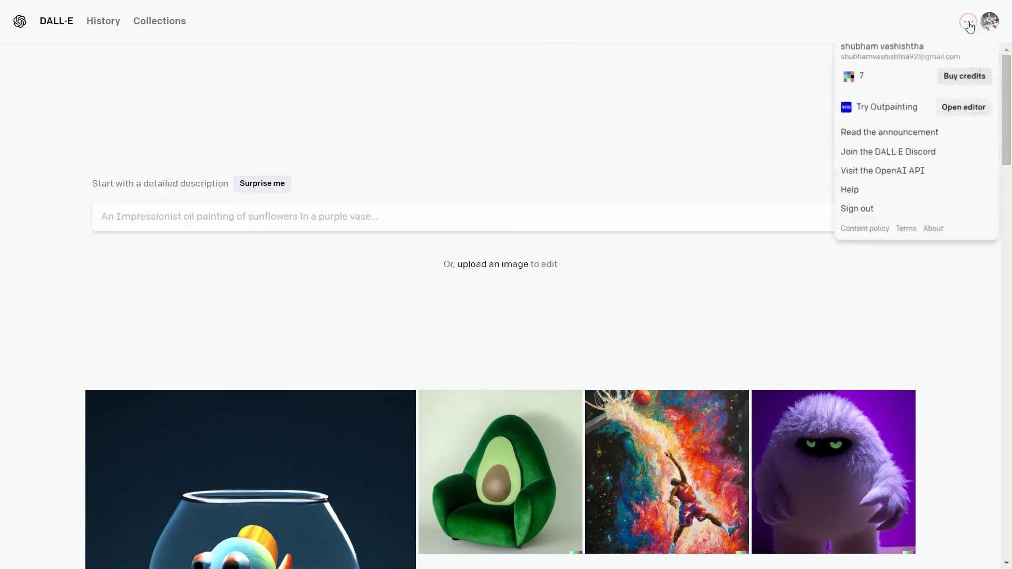
pyautogui.click(952, 79)
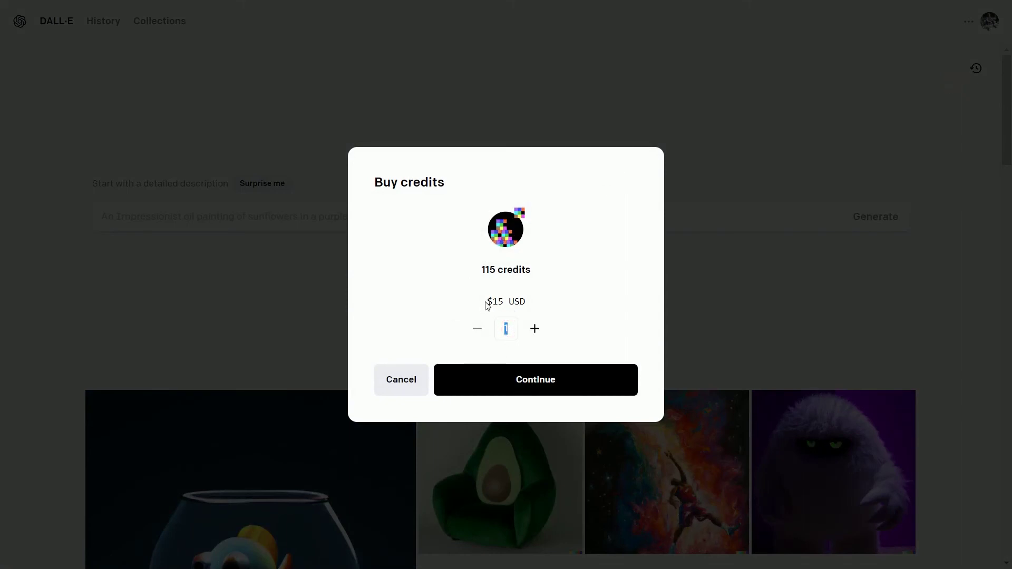
pyautogui.moveTo(485, 301); pyautogui.dragTo(526, 302)
pyautogui.moveTo(480, 270); pyautogui.dragTo(531, 271)
pyautogui.click(515, 327)
pyautogui.write('100')
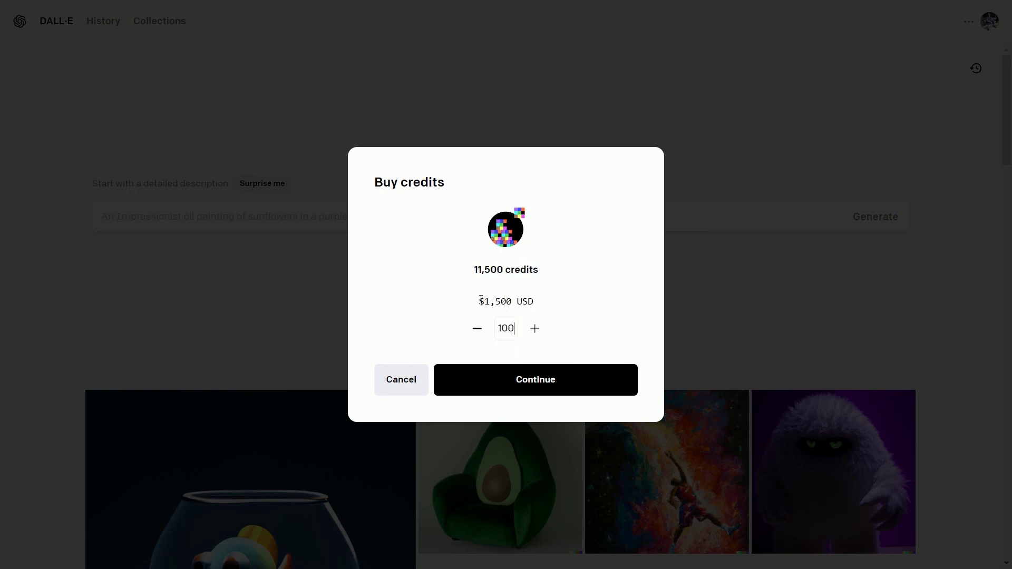
pyautogui.moveTo(480, 299); pyautogui.dragTo(514, 301)
pyautogui.moveTo(469, 271); pyautogui.dragTo(532, 302)
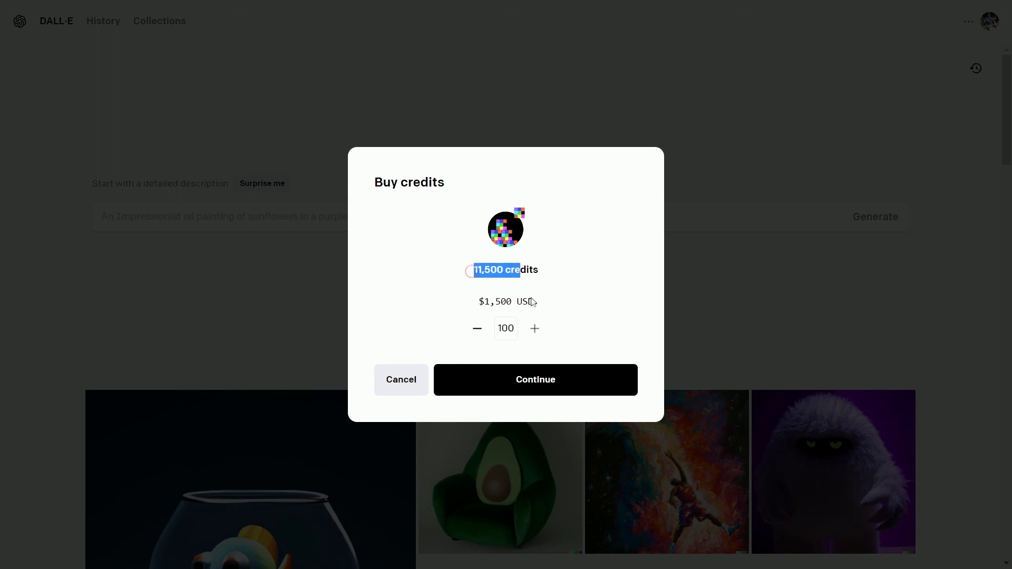
pyautogui.click(550, 309)
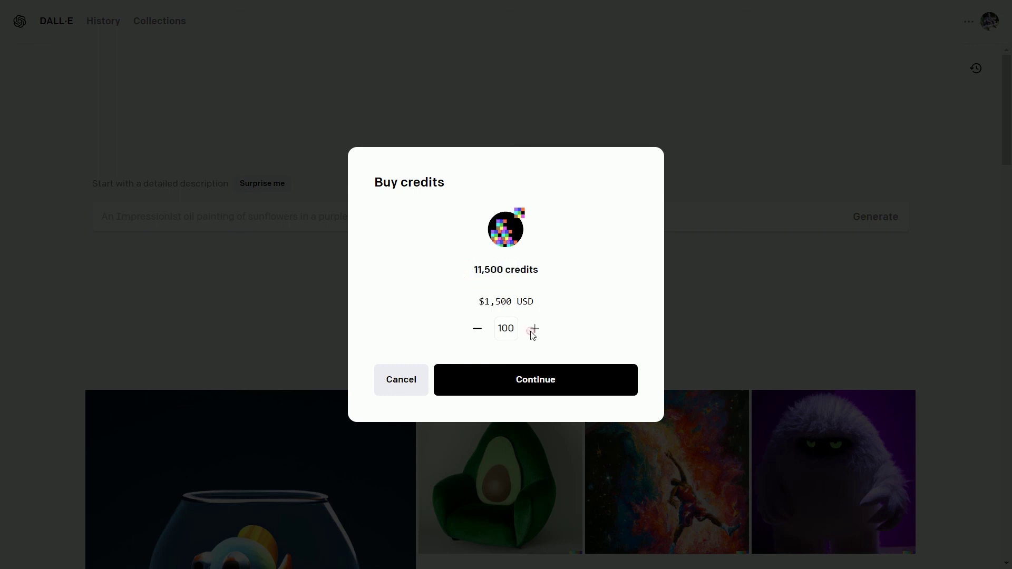
pyautogui.click(533, 332)
pyautogui.click(400, 384)
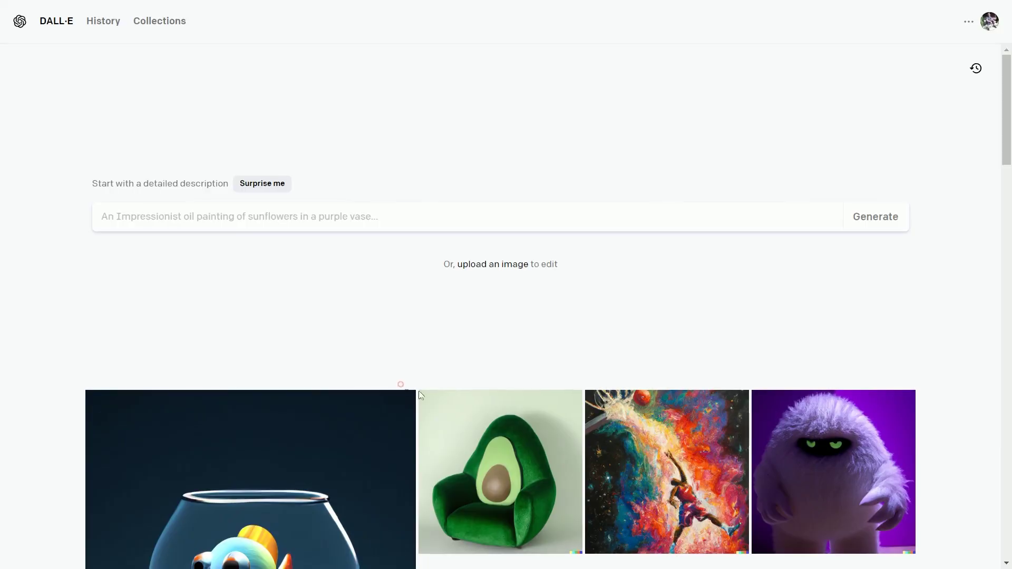